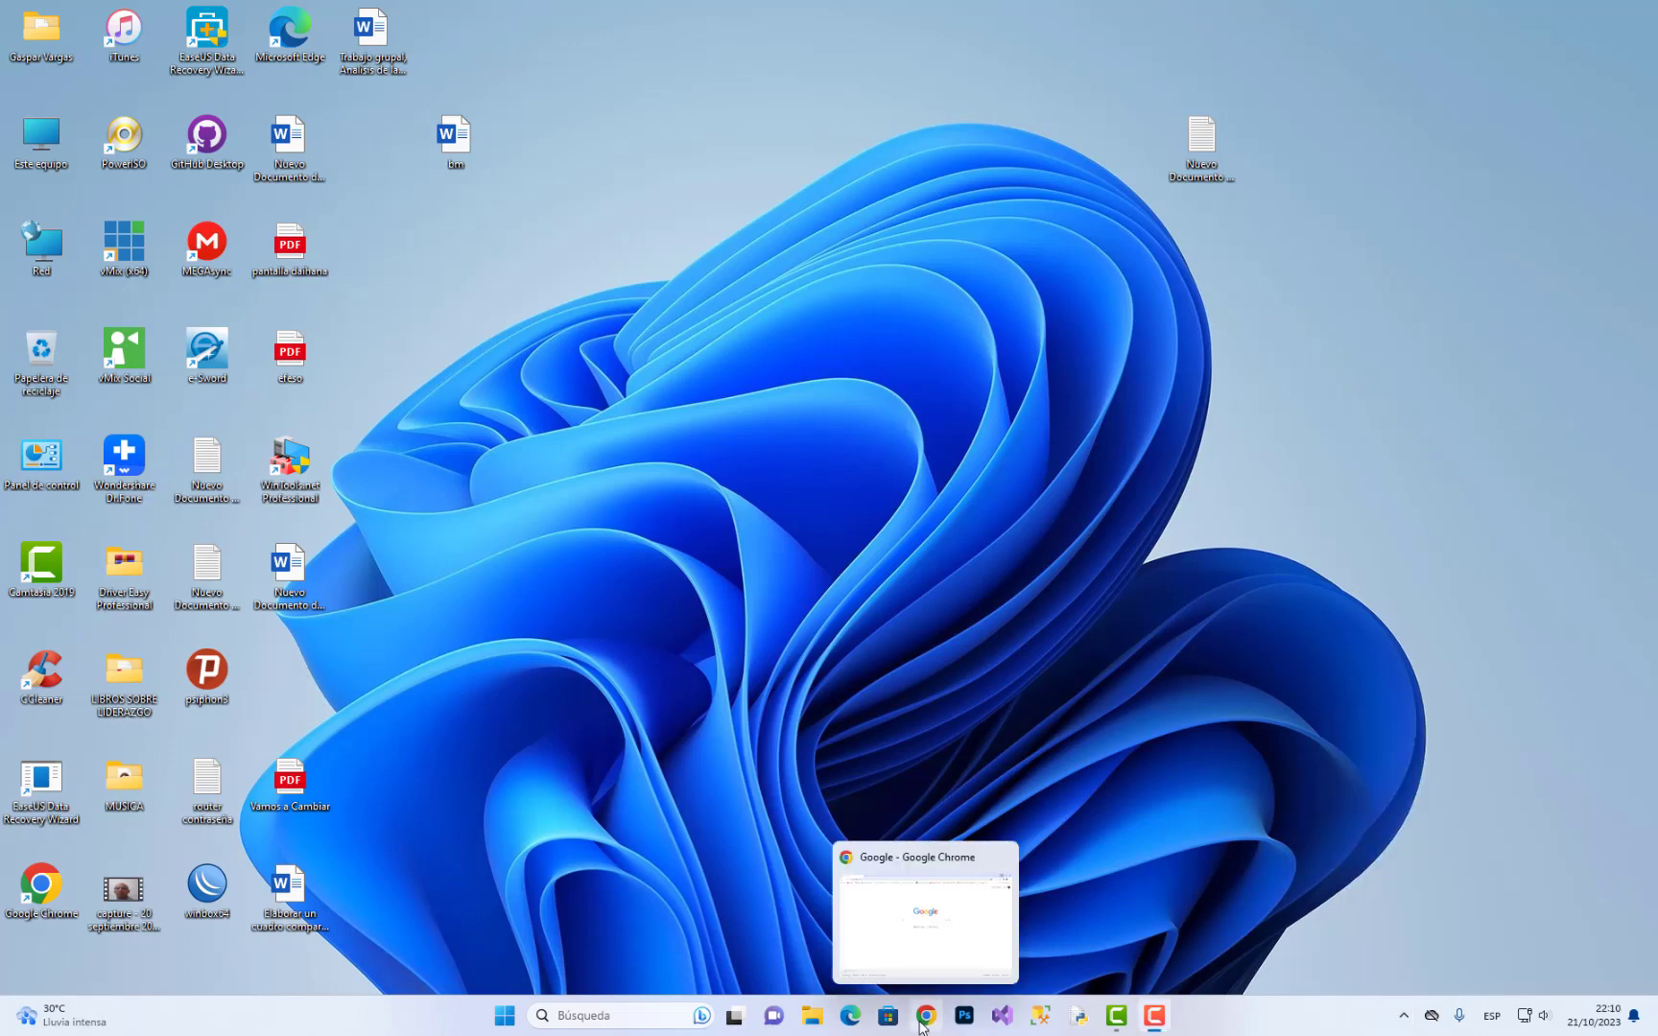
# Search Google for "wampserver" in Chrome.
pyautogui.click(923, 1018)
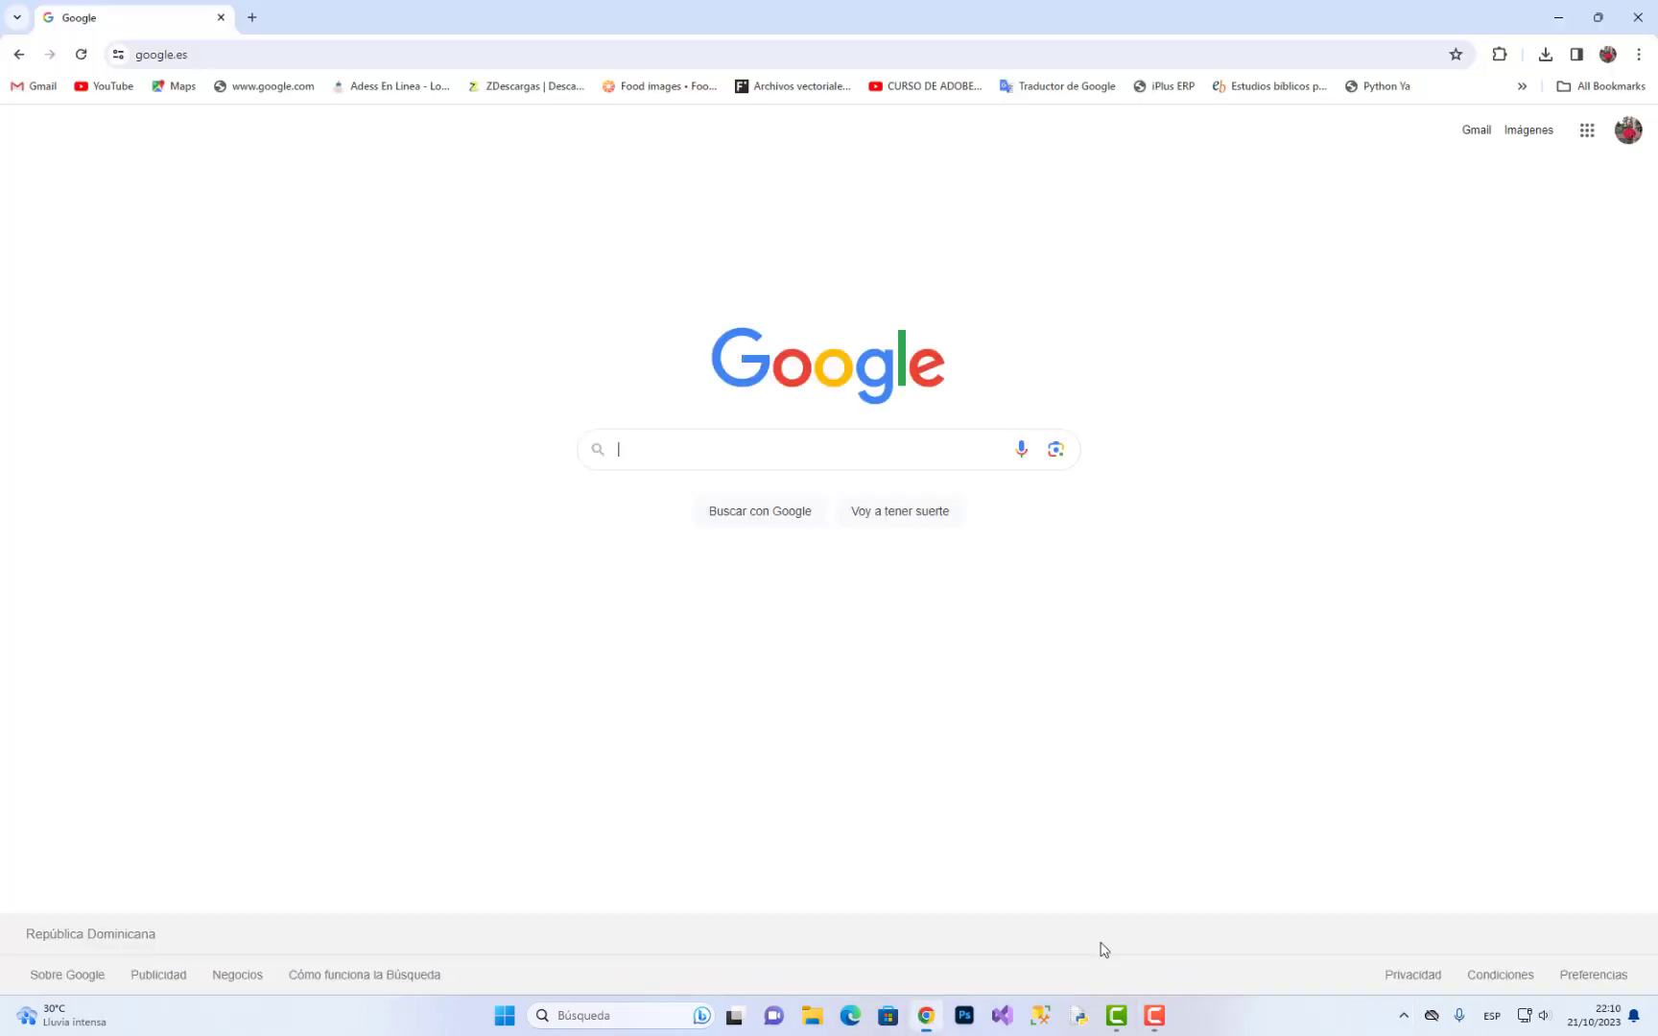
pyautogui.rightClick(632, 458)
pyautogui.click(683, 635)
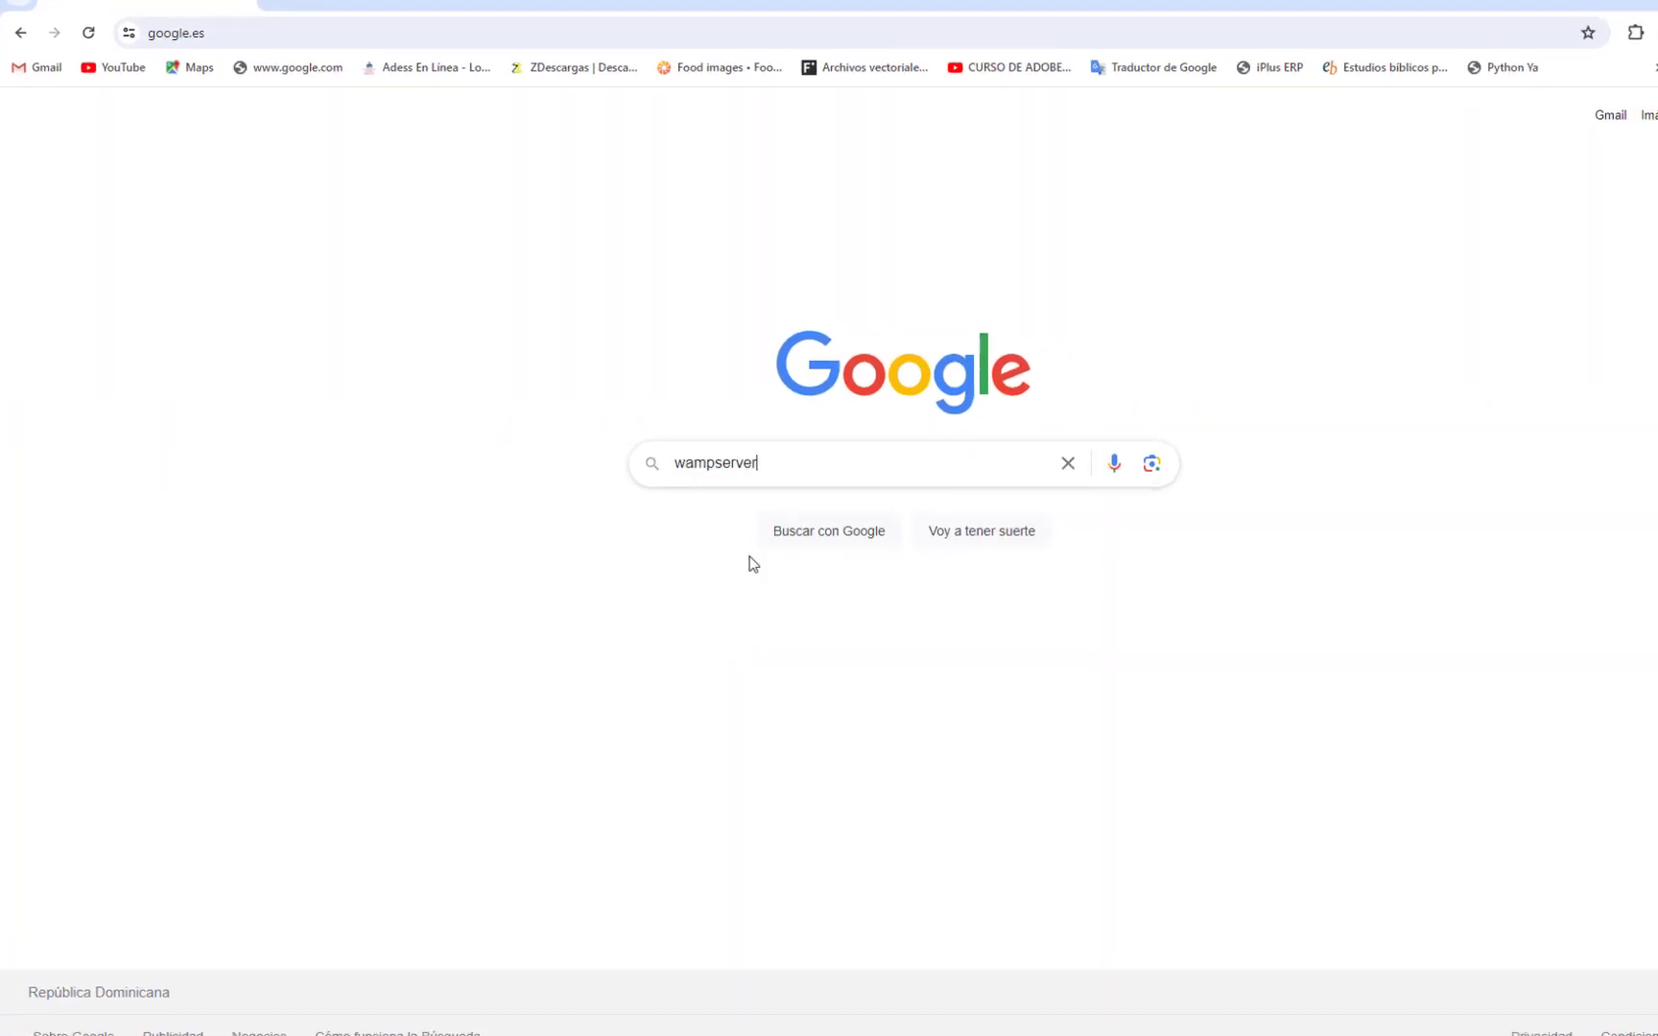
pyautogui.click(803, 467)
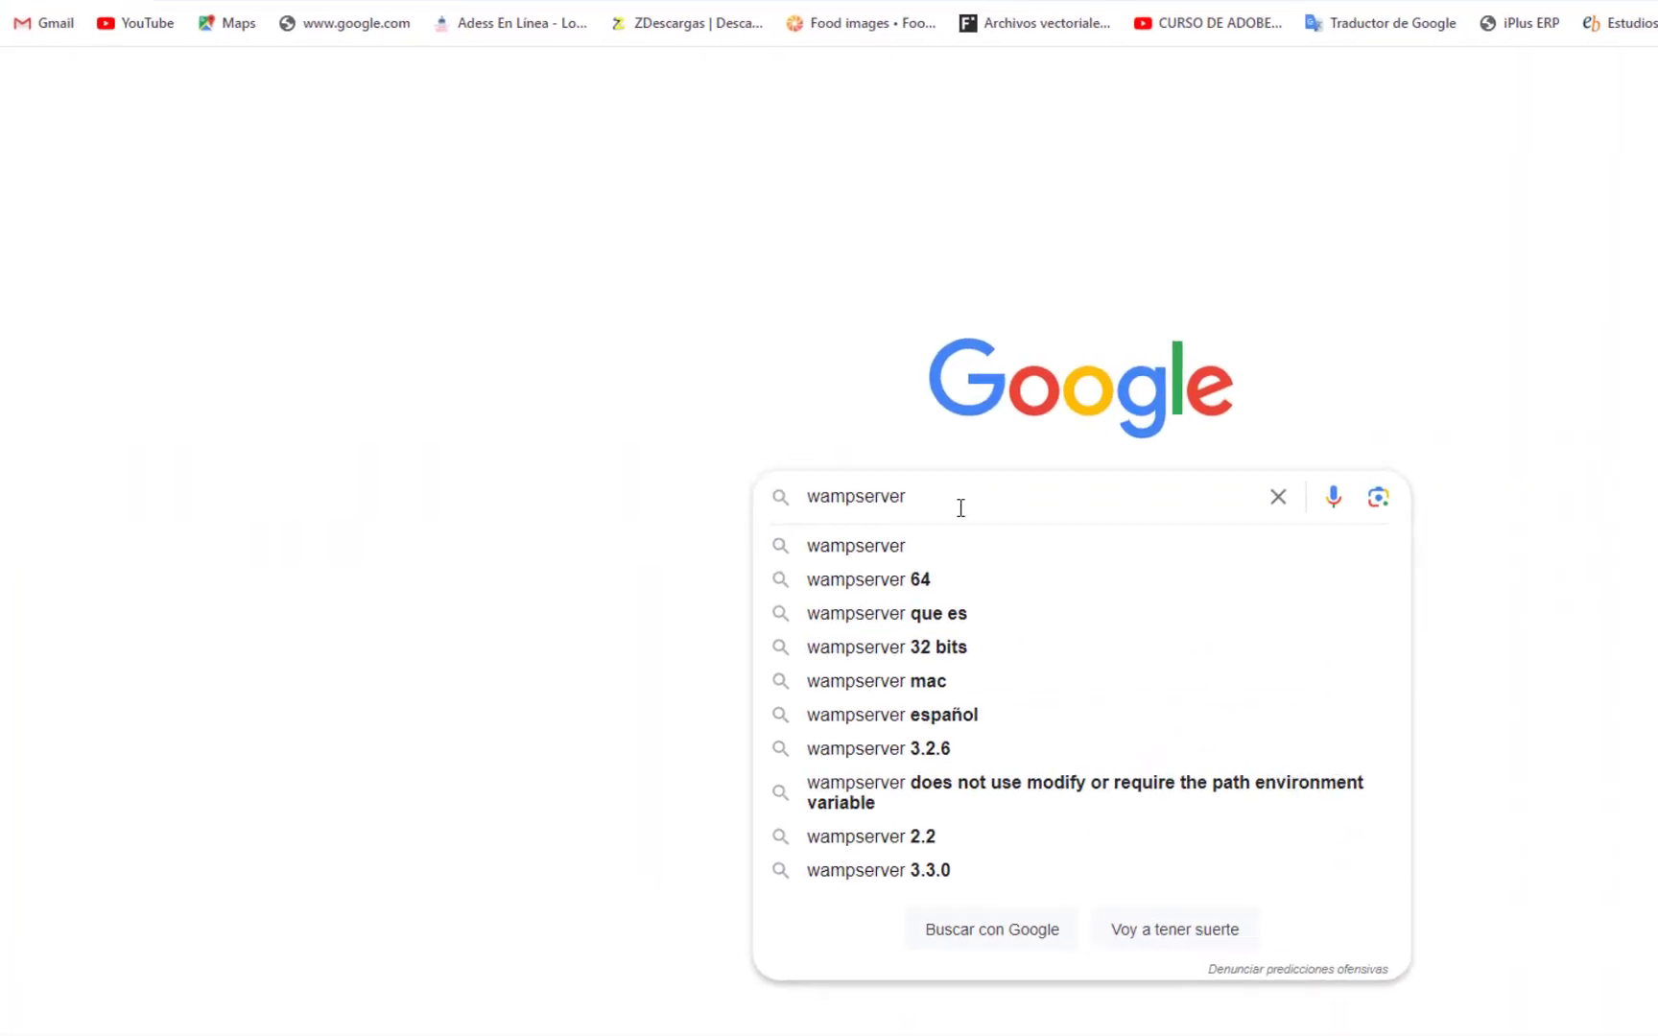
pyautogui.press('Return')
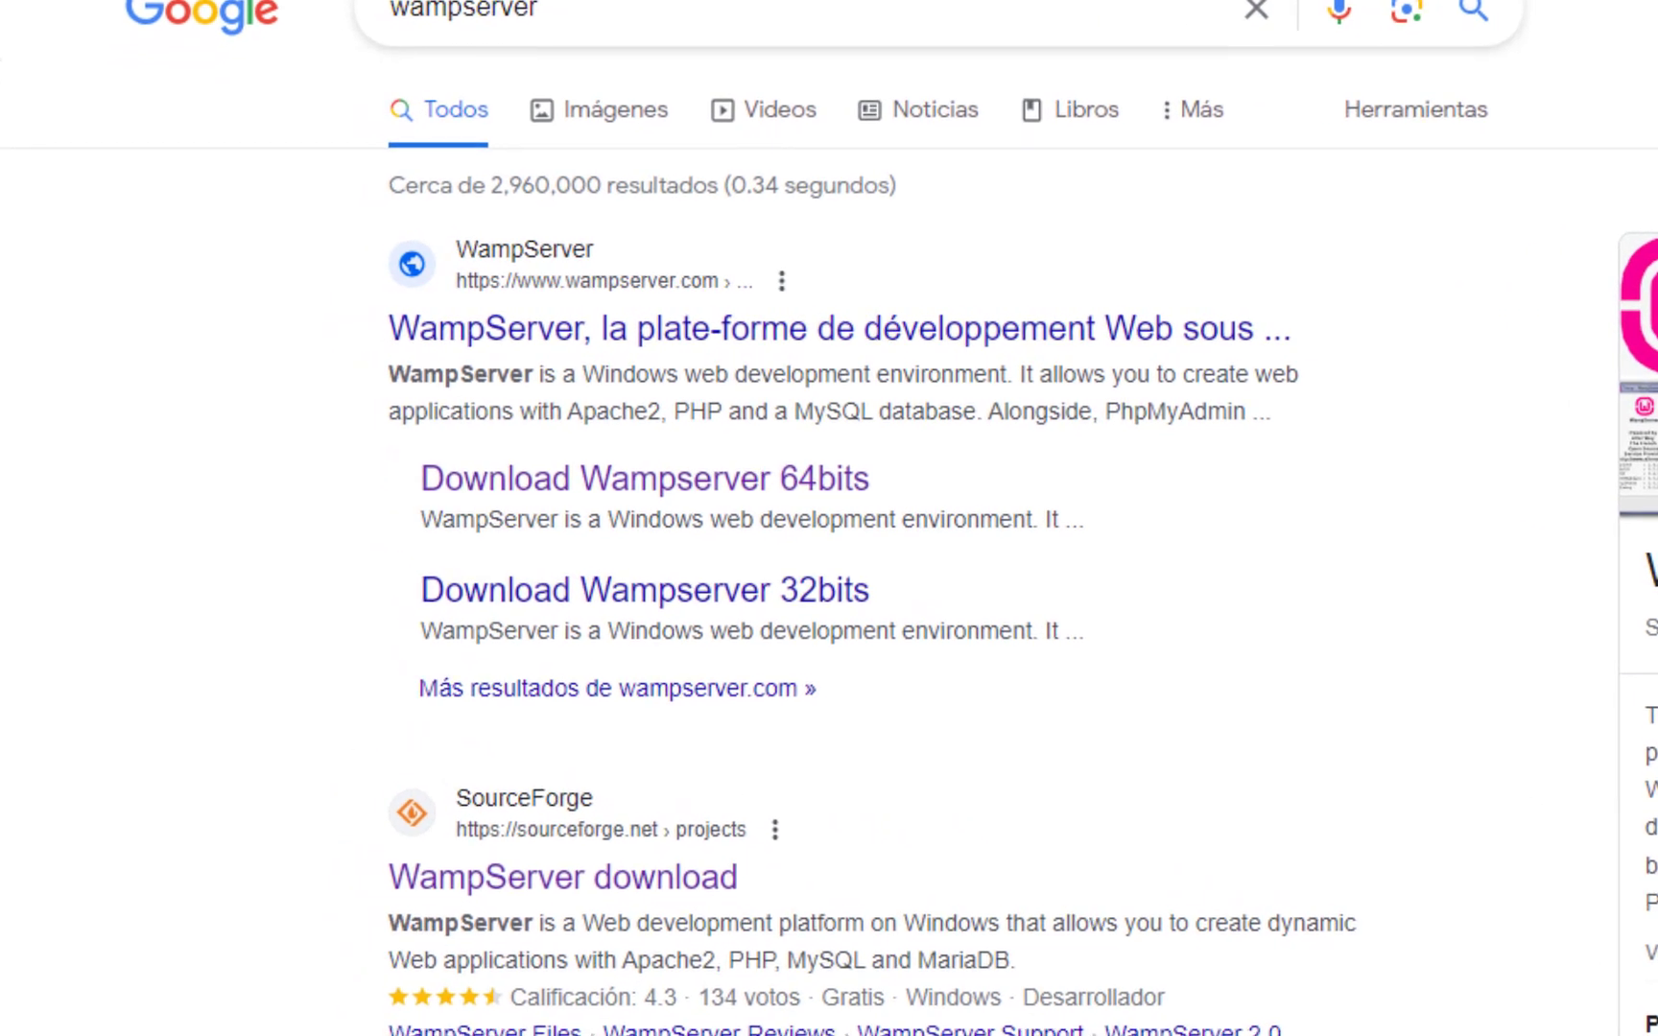
# Open the "Download Wampserver 64bits" page from the search results.
pyautogui.scroll(-5, 829, 518)
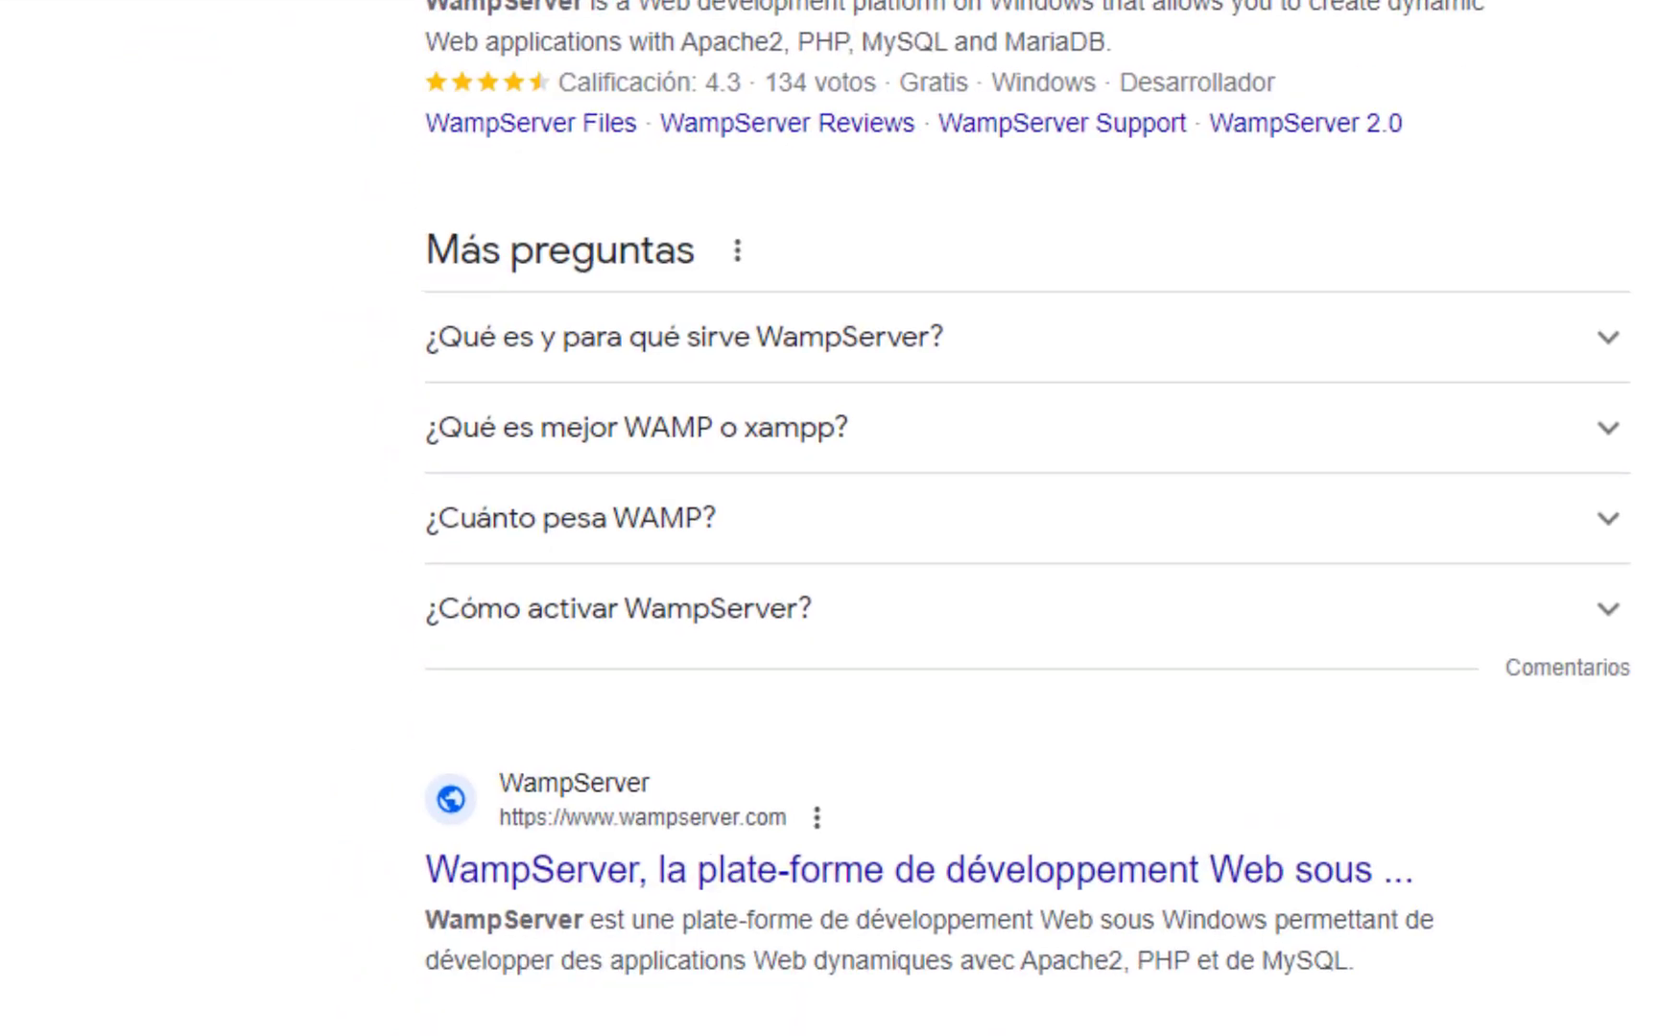
pyautogui.scroll(10, 829, 518)
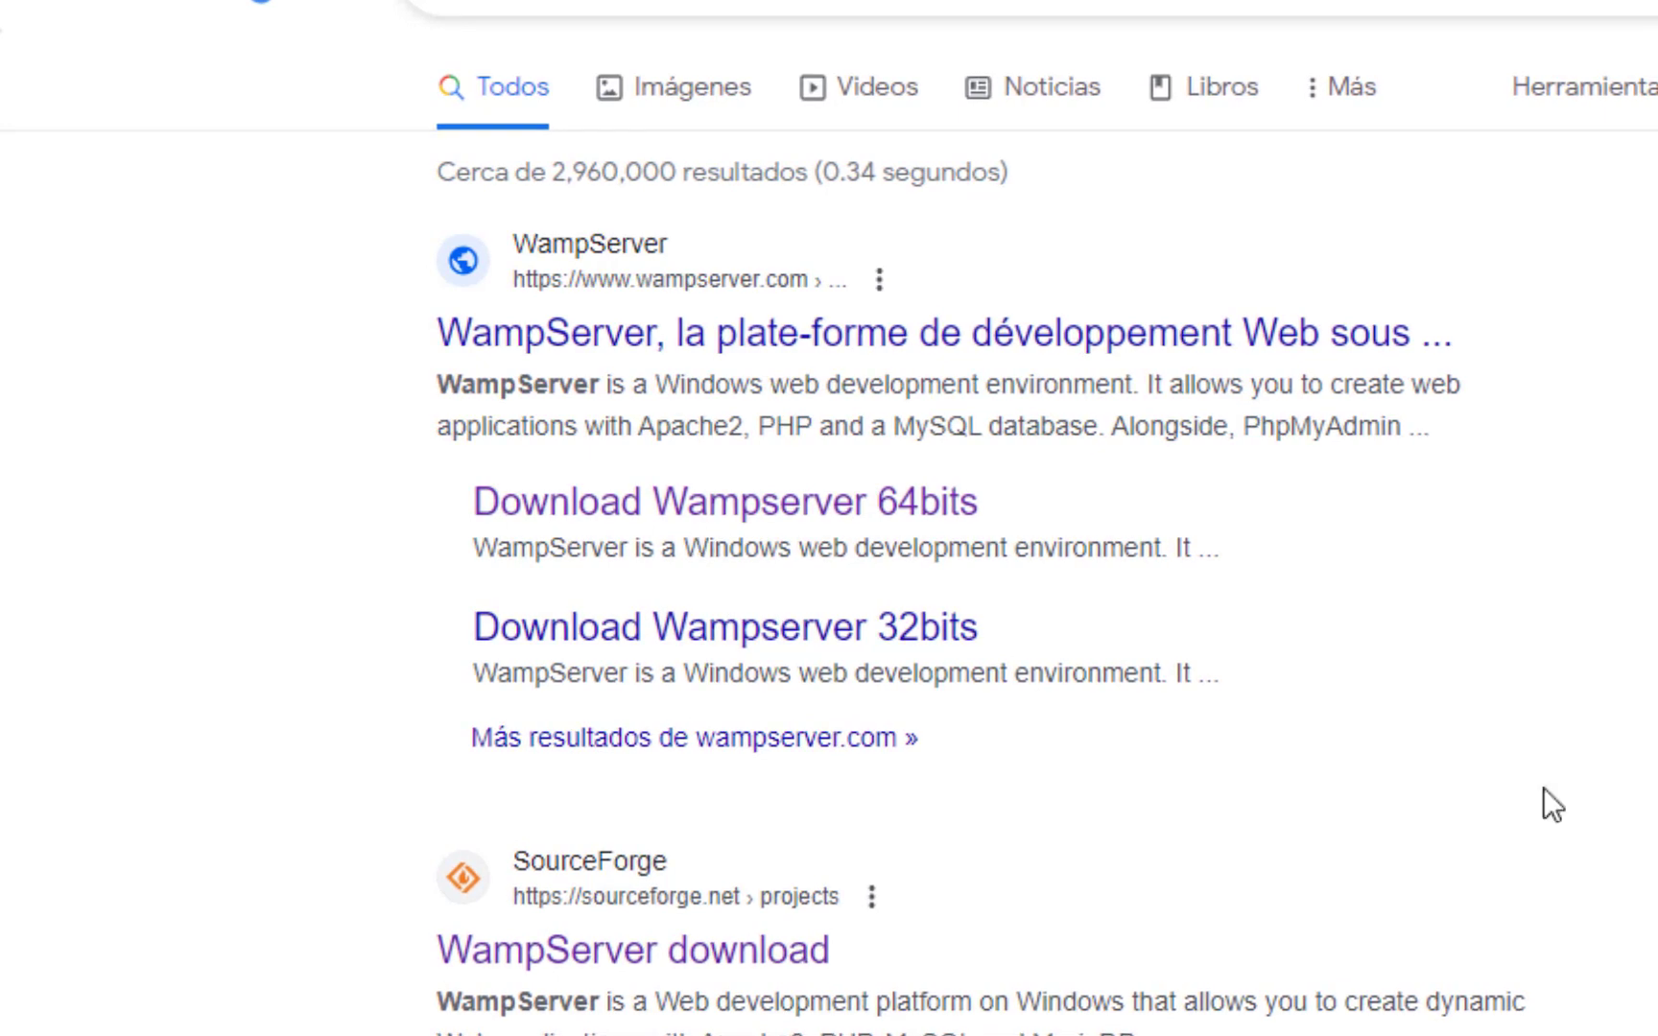
pyautogui.click(689, 515)
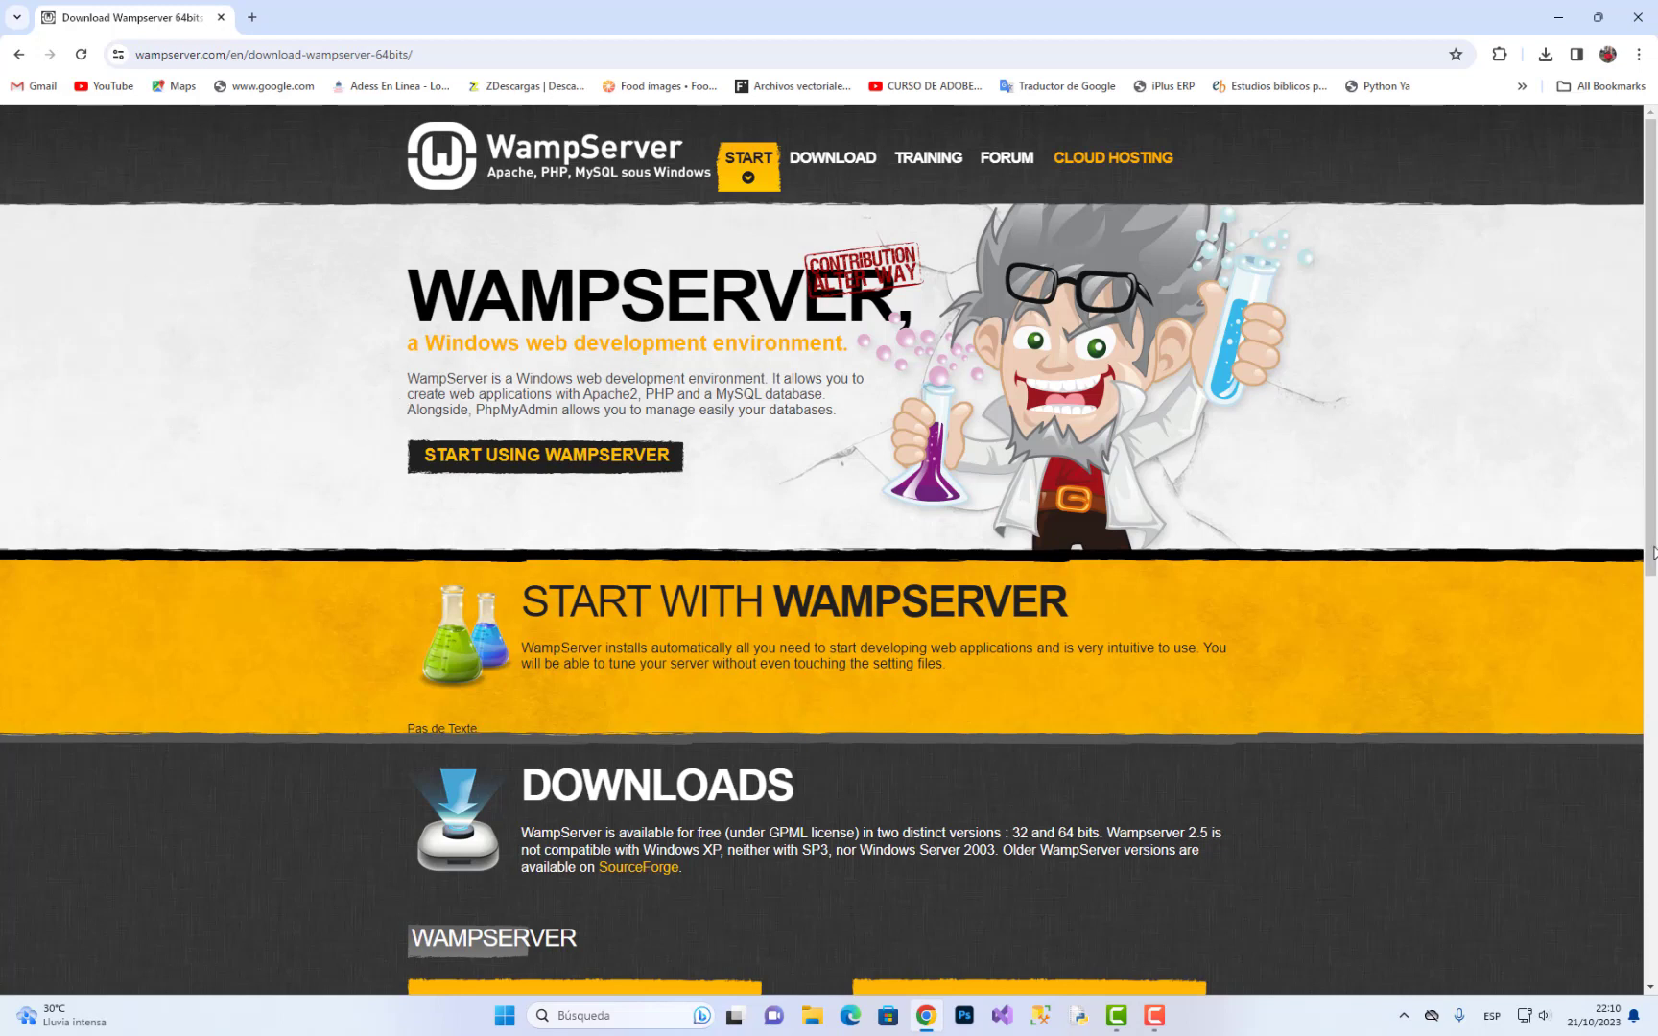
# Open the download form for WampServer 64 bits (x64) 3.2.6 from the page's Downloads section.
pyautogui.moveTo(1651, 416); pyautogui.dragTo(1654, 700)
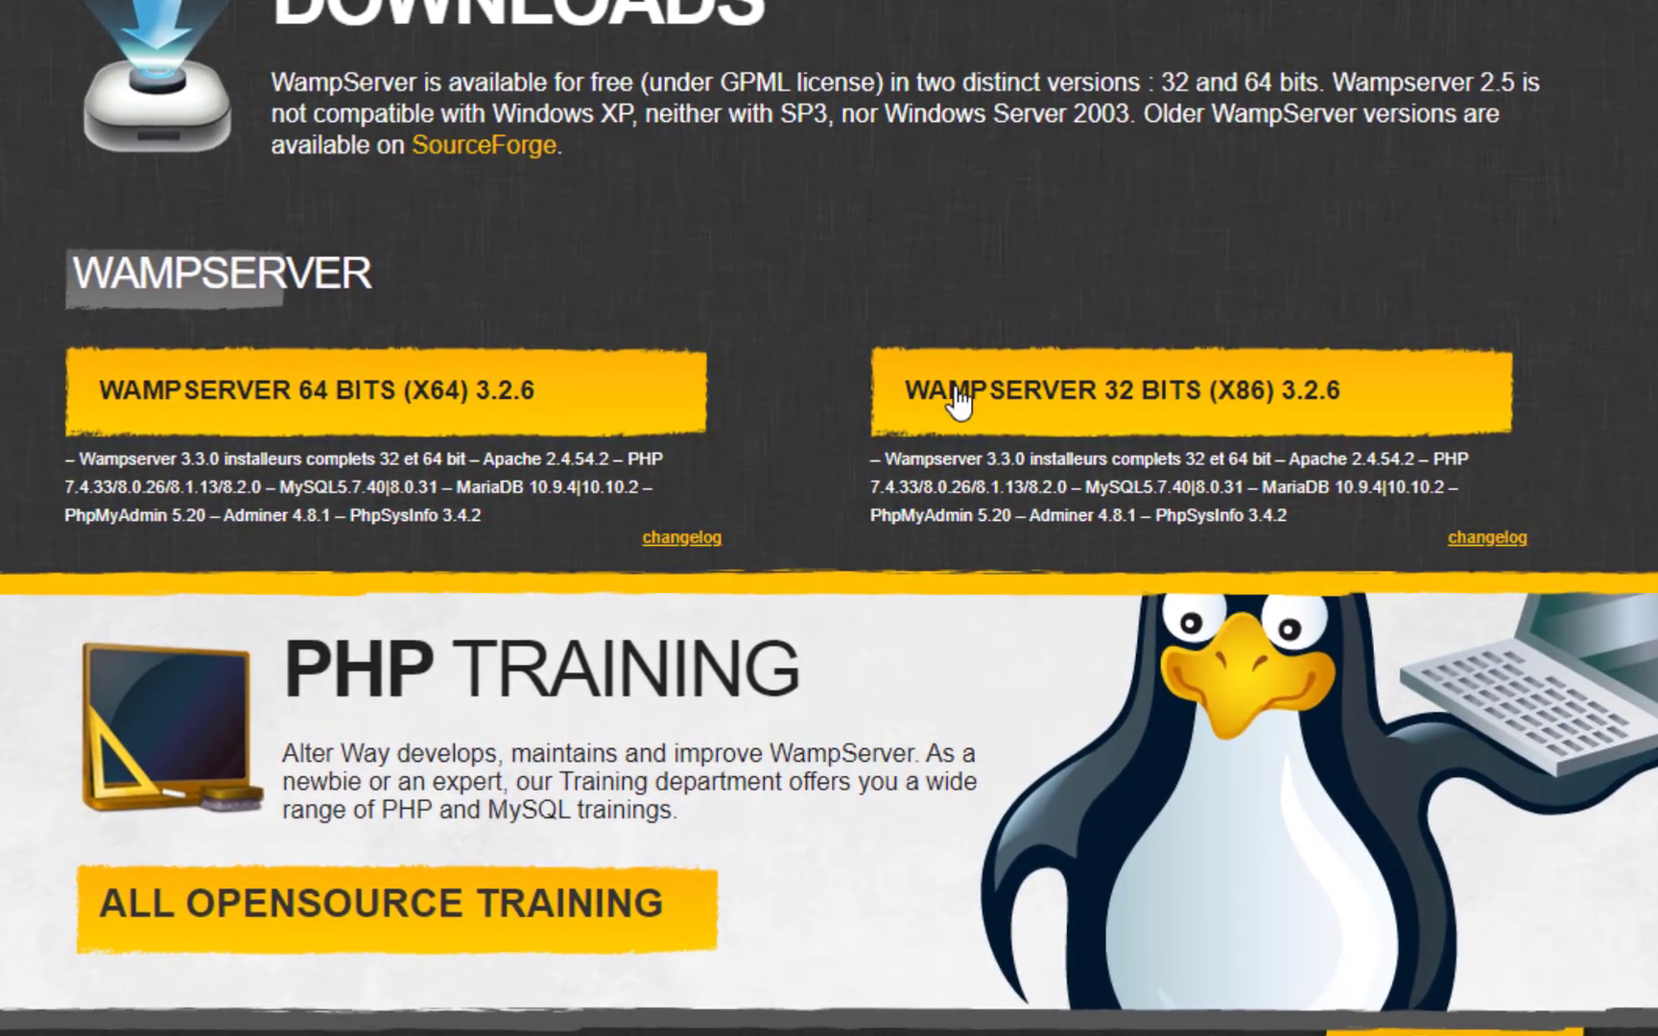
pyautogui.scroll(-3, 828, 576)
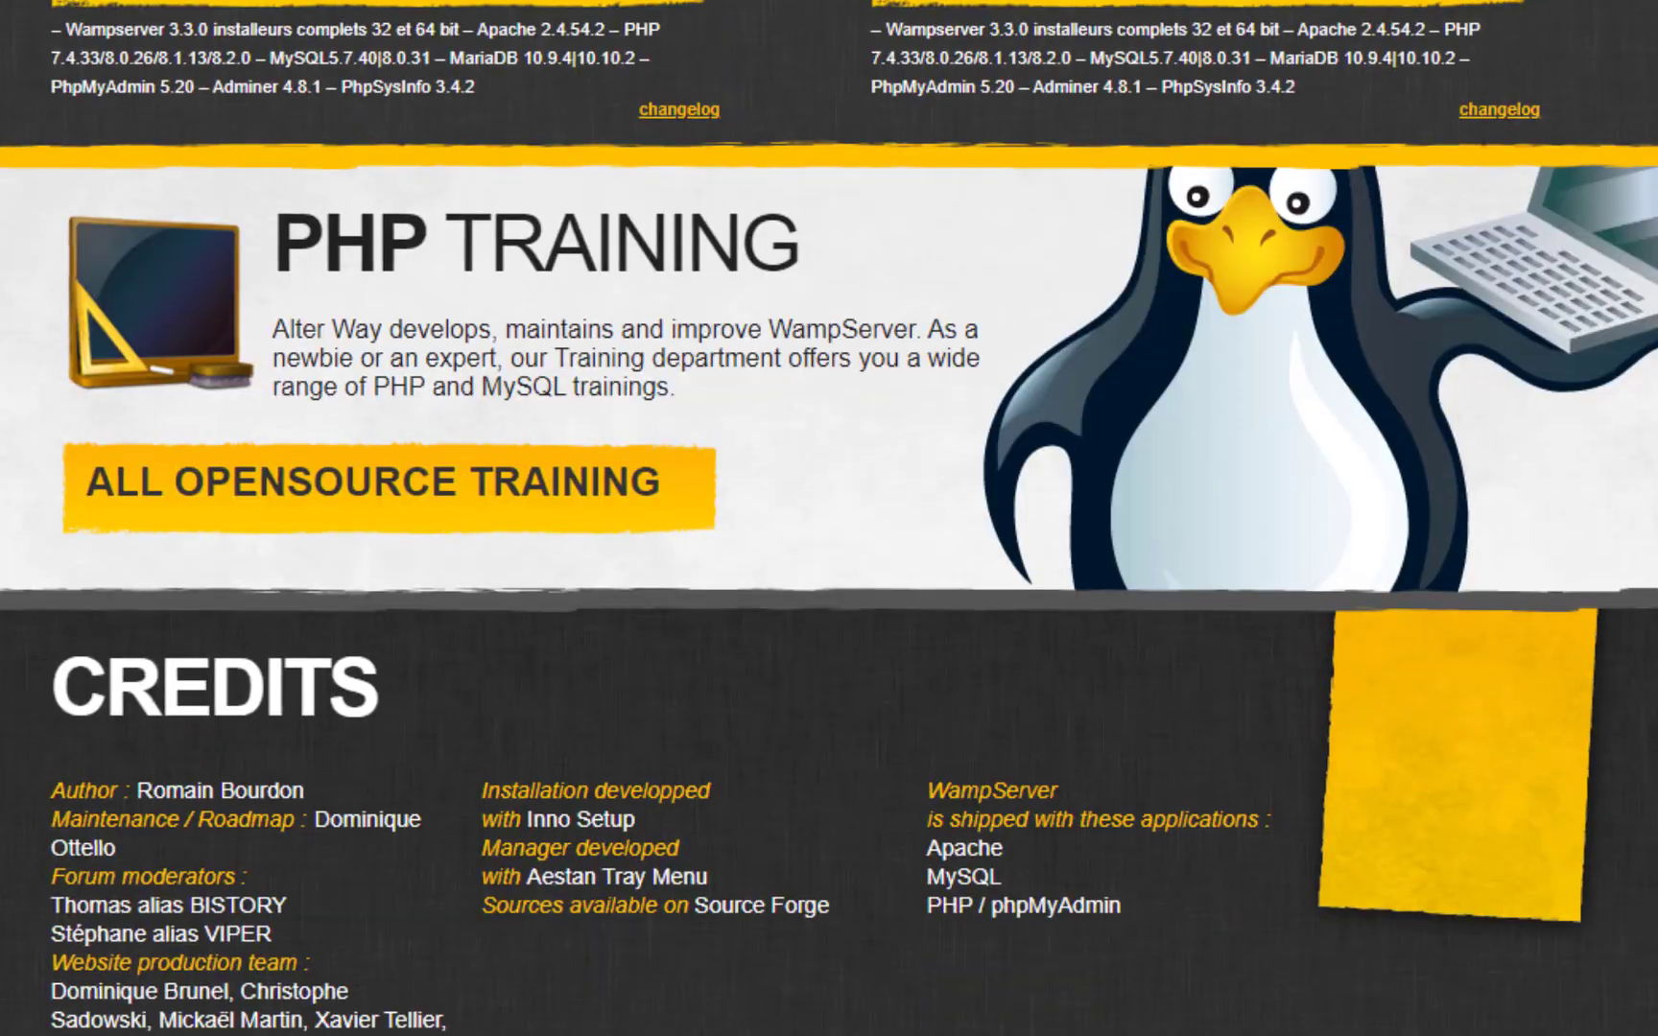
pyautogui.scroll(3, 1348, 530)
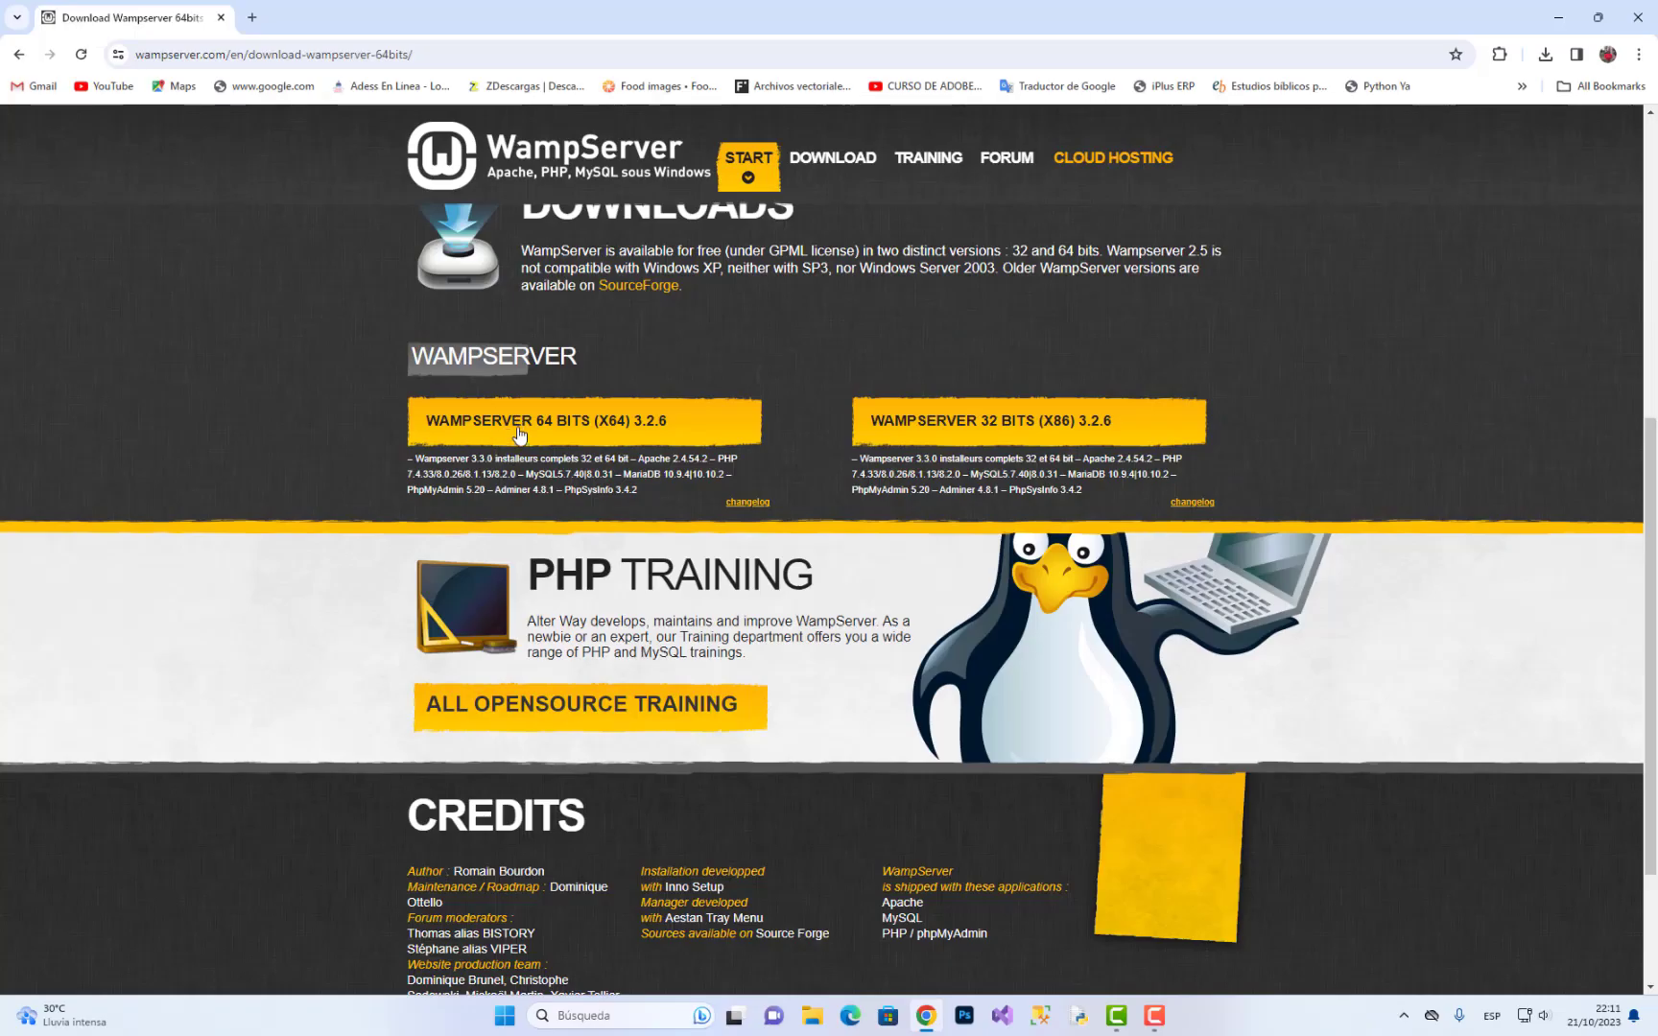
pyautogui.click(523, 427)
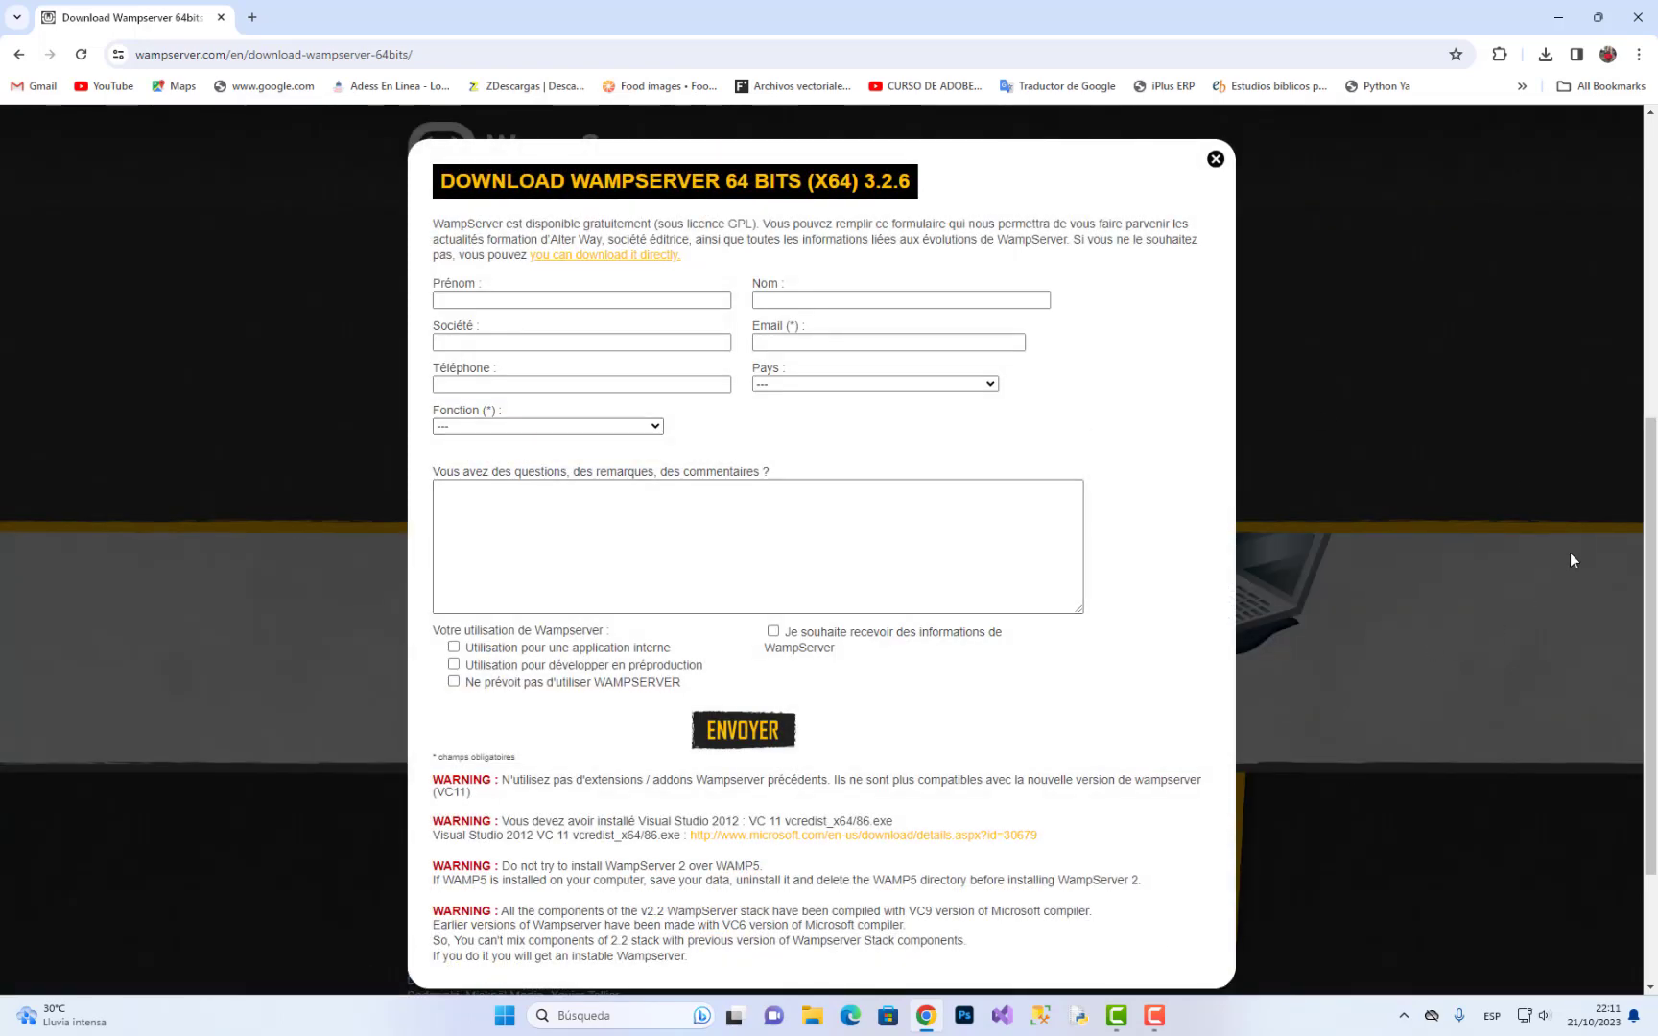
# Open the Microsoft download page for Visual Studio 2012 VC 11 vcredist_x64/86.exe linked in the form's warnings.
pyautogui.scroll(-2, 829, 547)
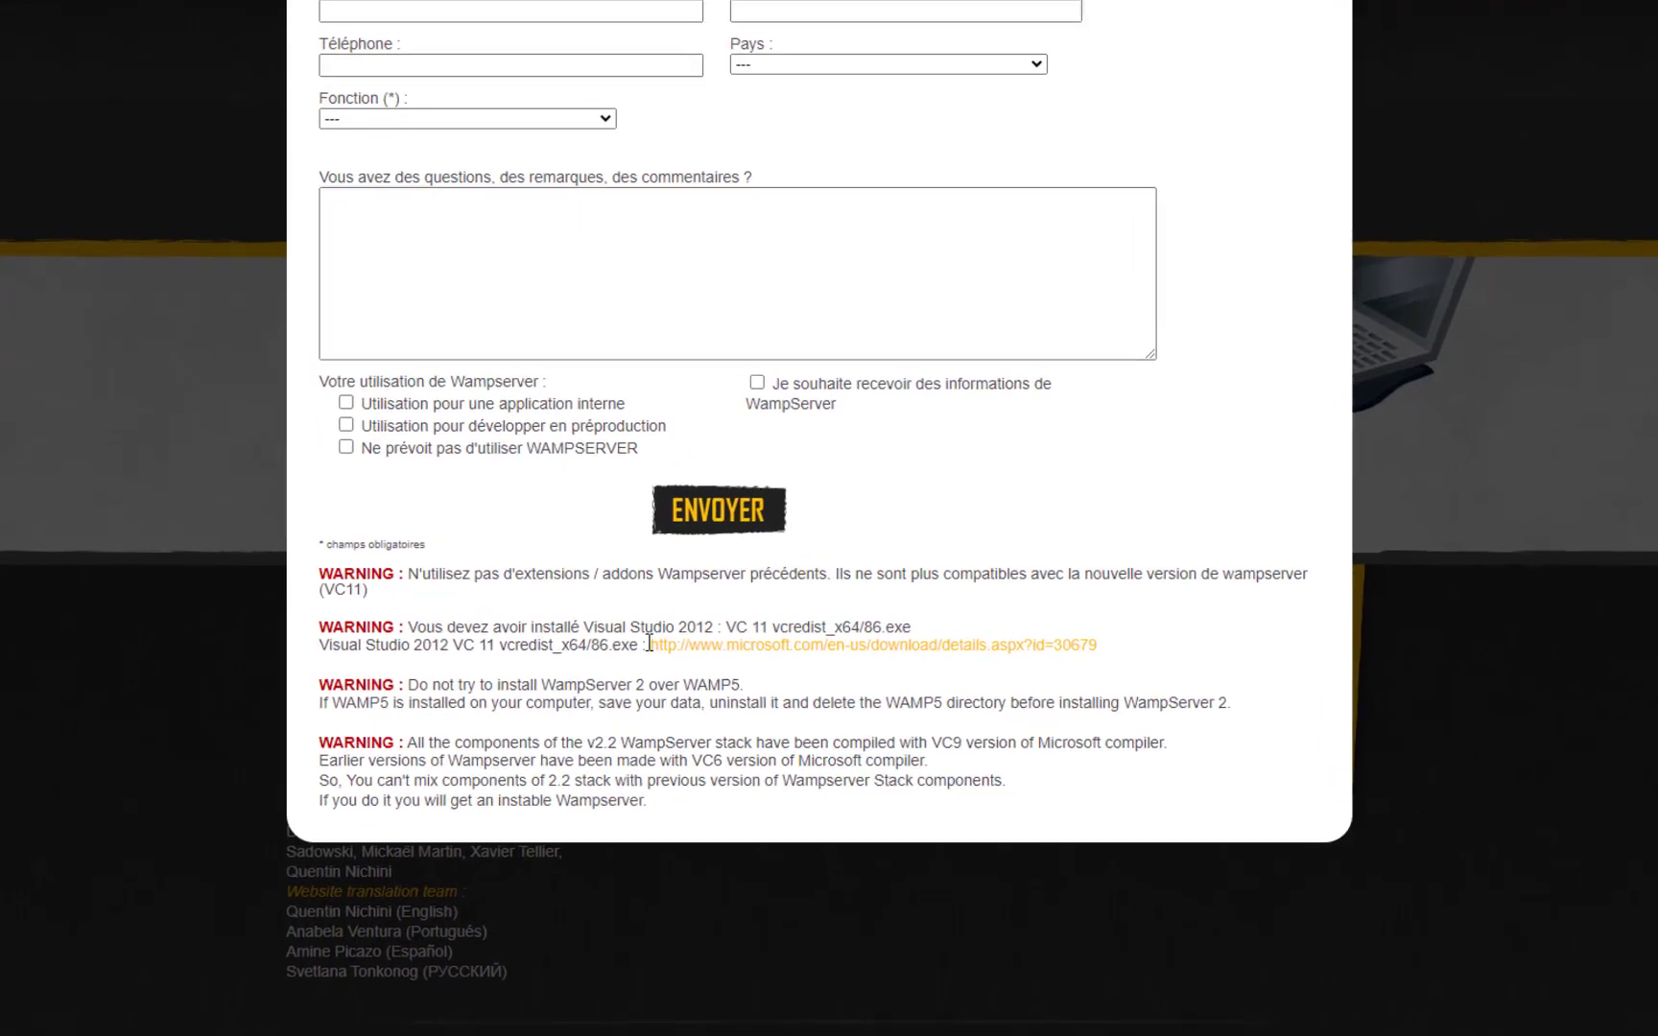
pyautogui.moveTo(658, 641); pyautogui.dragTo(1241, 688)
pyautogui.click(1213, 724)
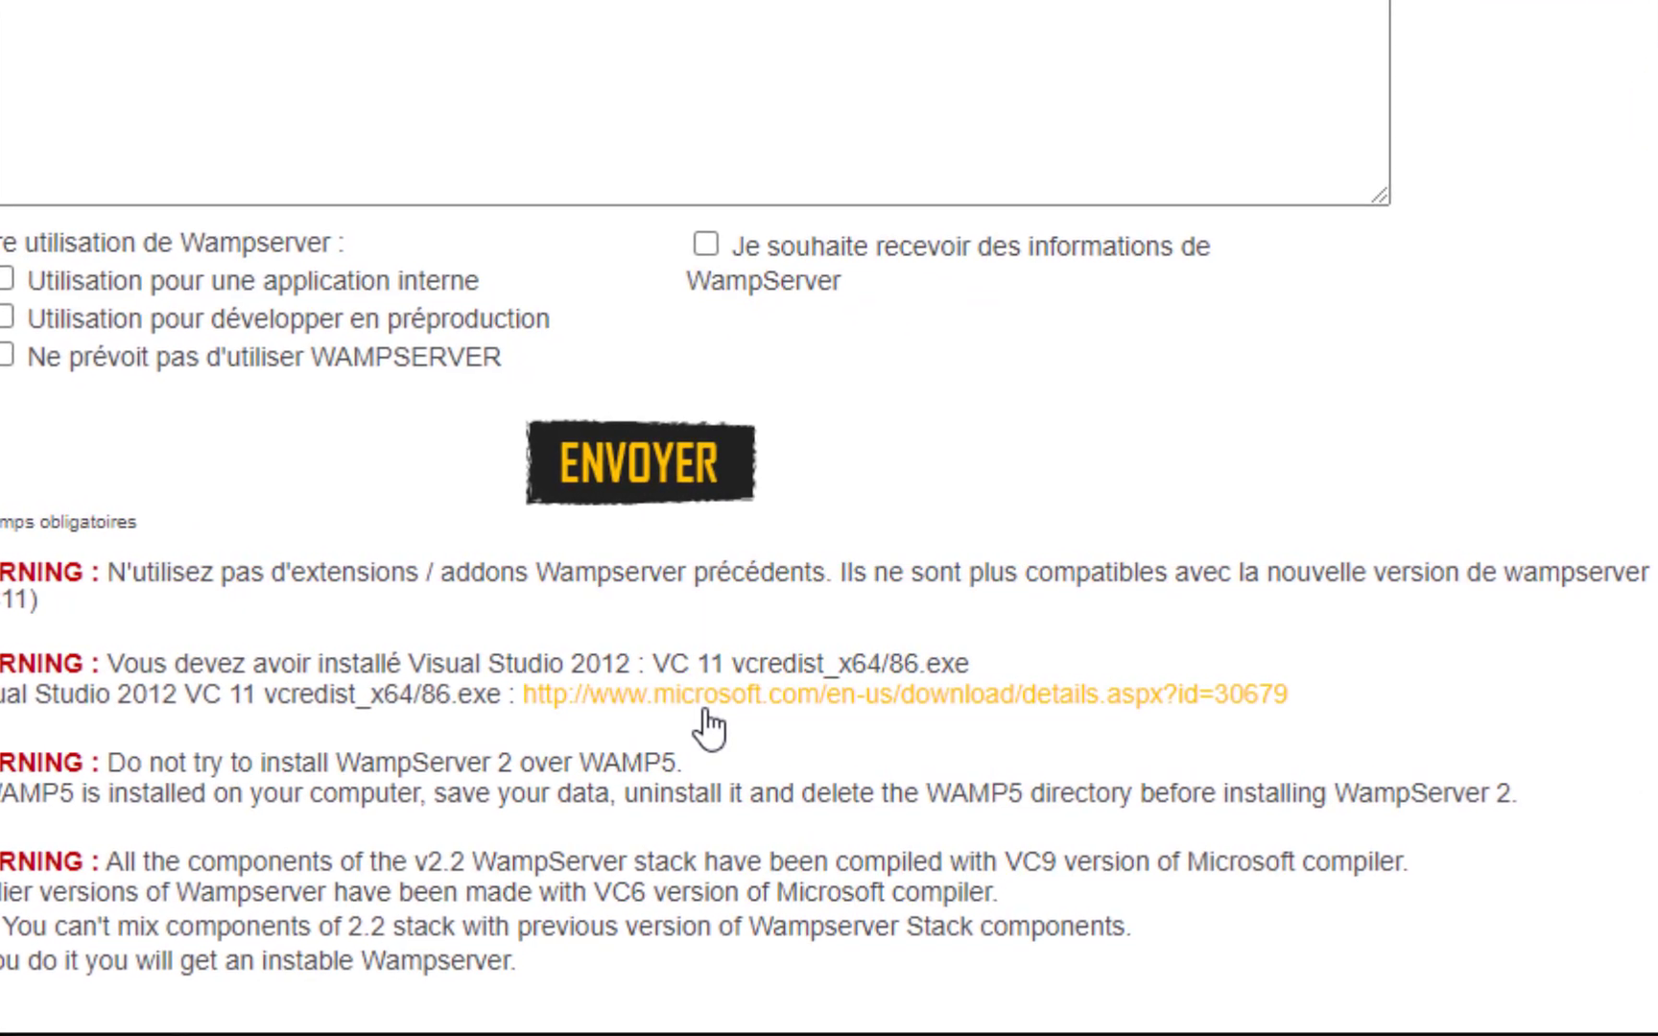
pyautogui.click(705, 701)
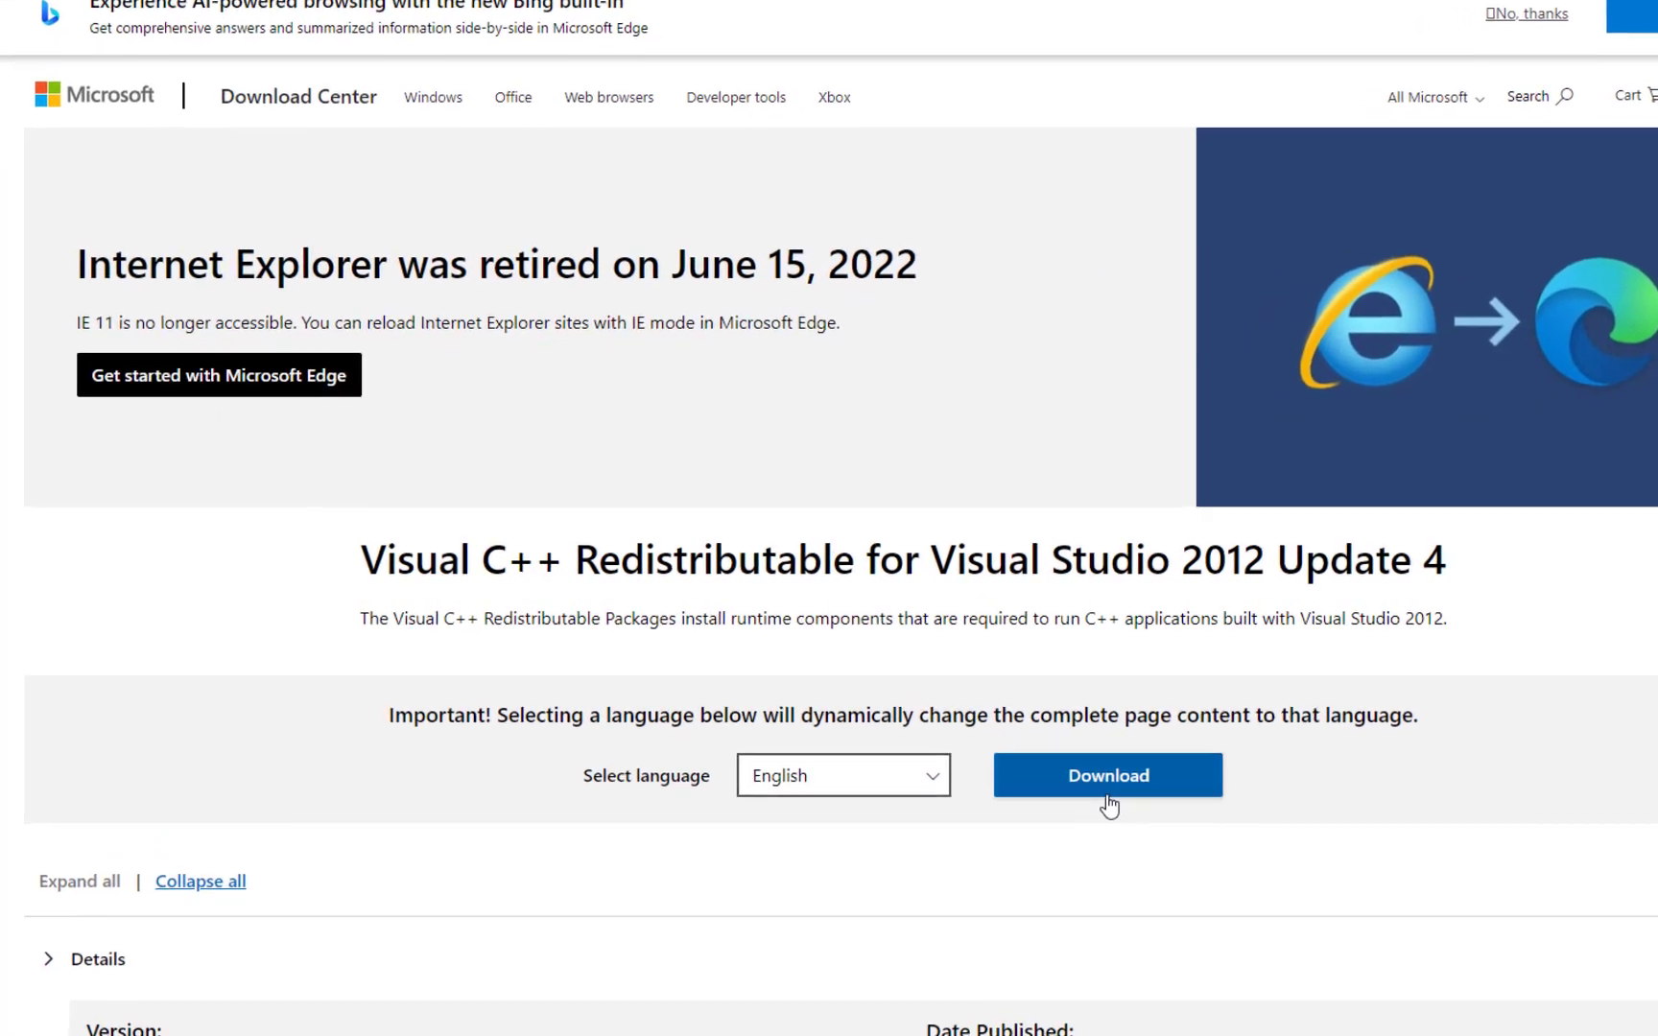
# Download only VSU_4\vcredist_x64.exe of the Visual C++ Redistributable for Visual Studio 2012 Update 4.
pyautogui.click(1146, 806)
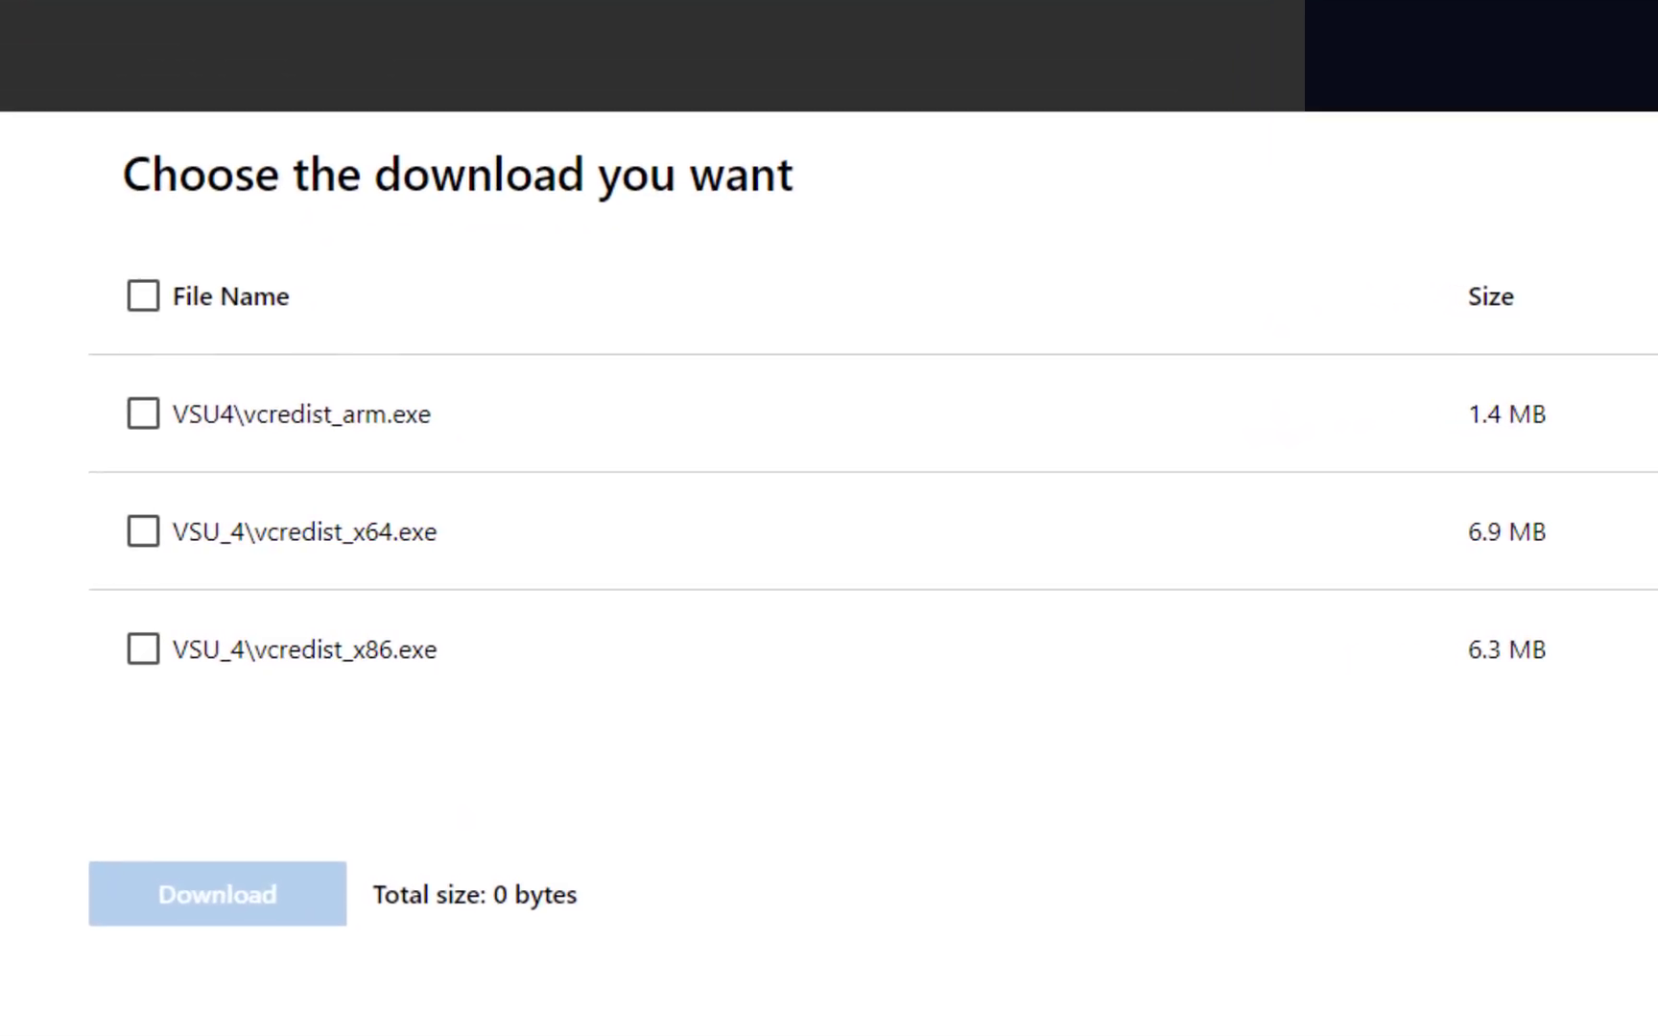
pyautogui.click(136, 537)
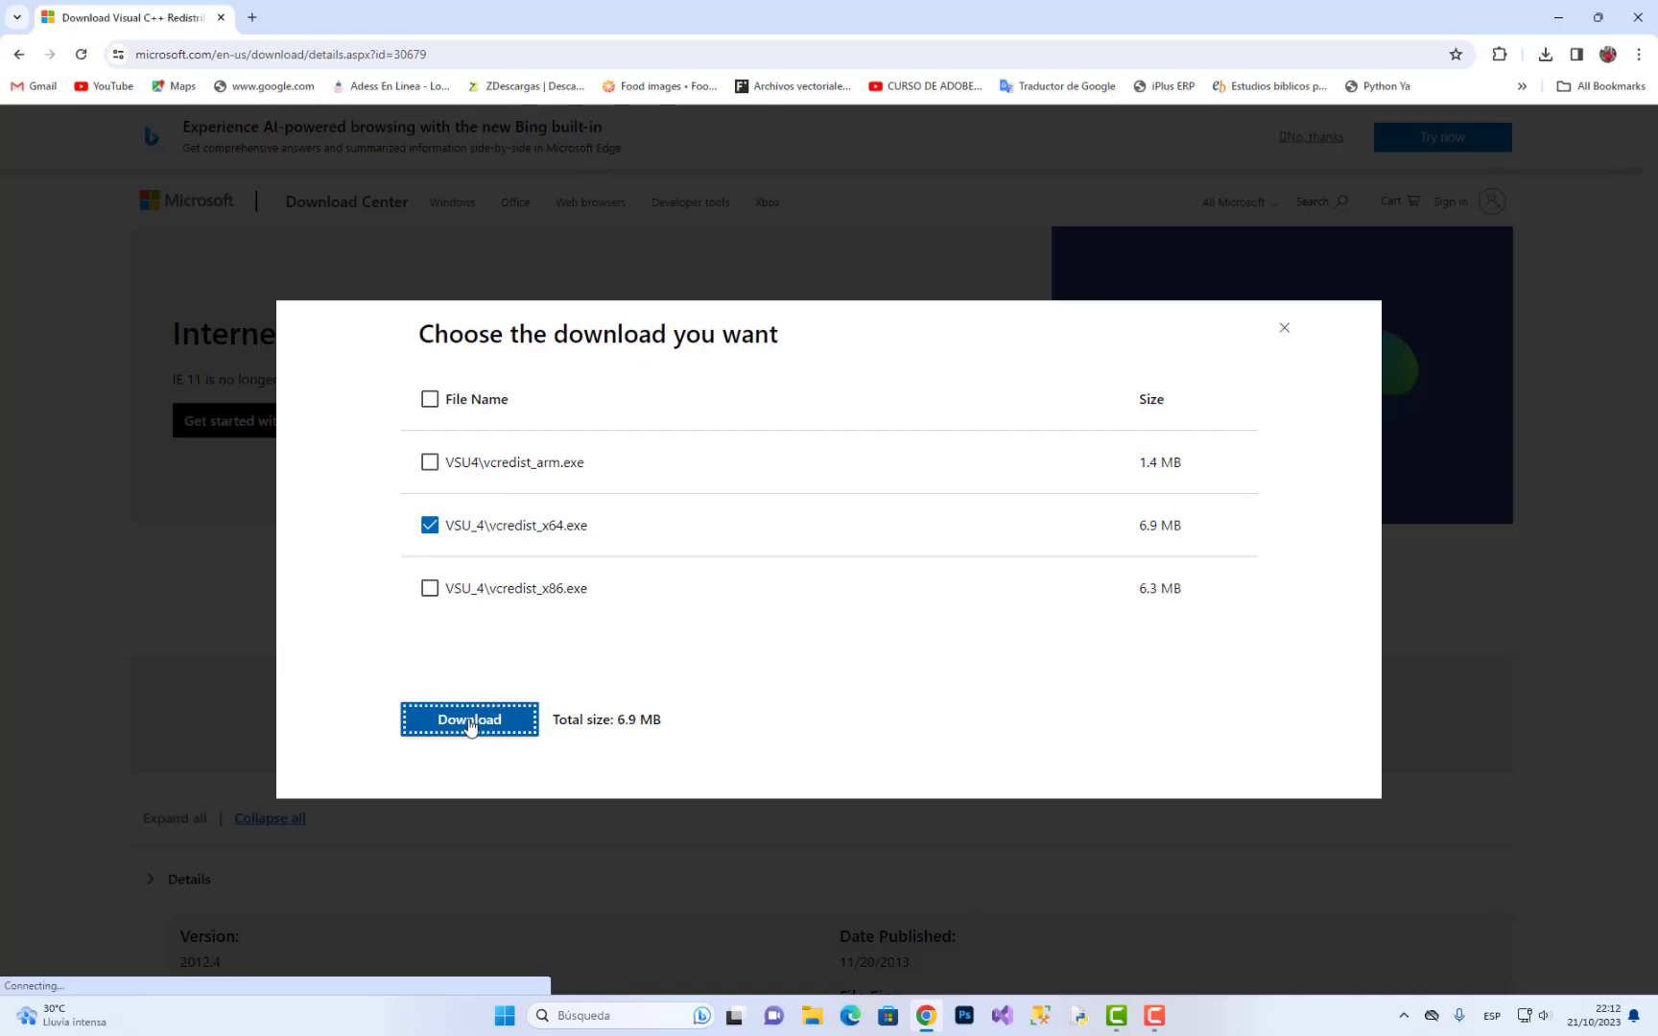
pyautogui.click(168, 935)
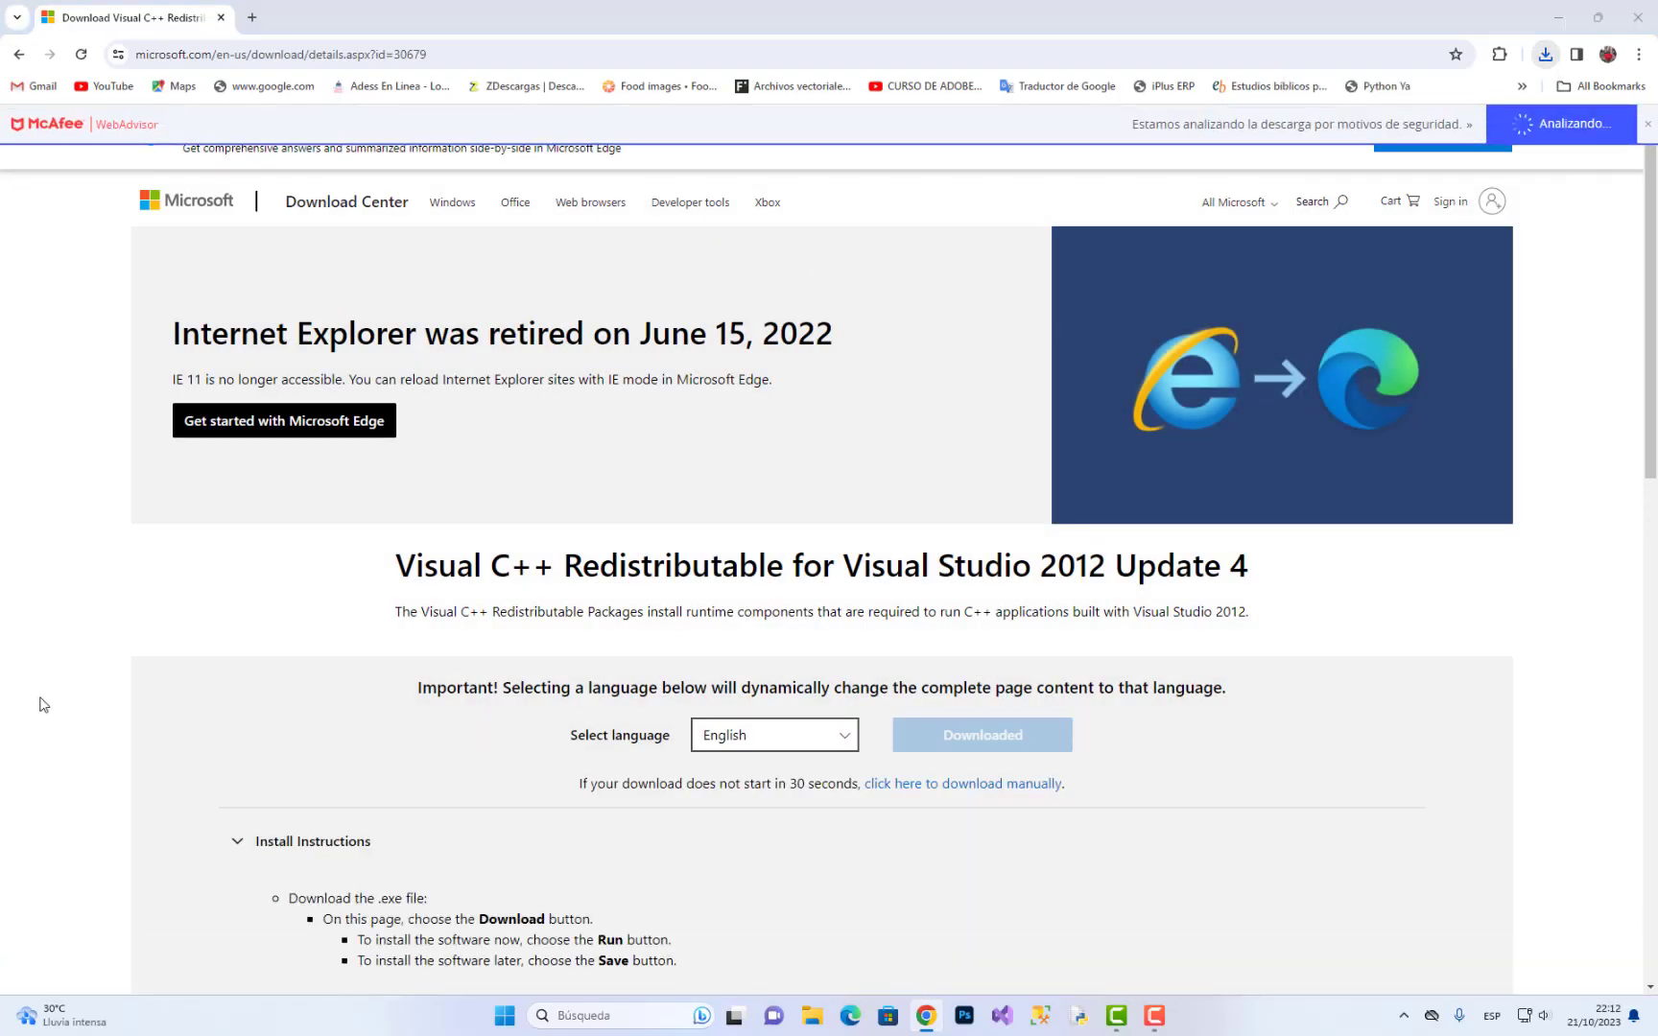
# Return to the WampServer site and download WampServer 64 bits (x64) 3.2.6 directly, without filling in the form.
pyautogui.click(17, 55)
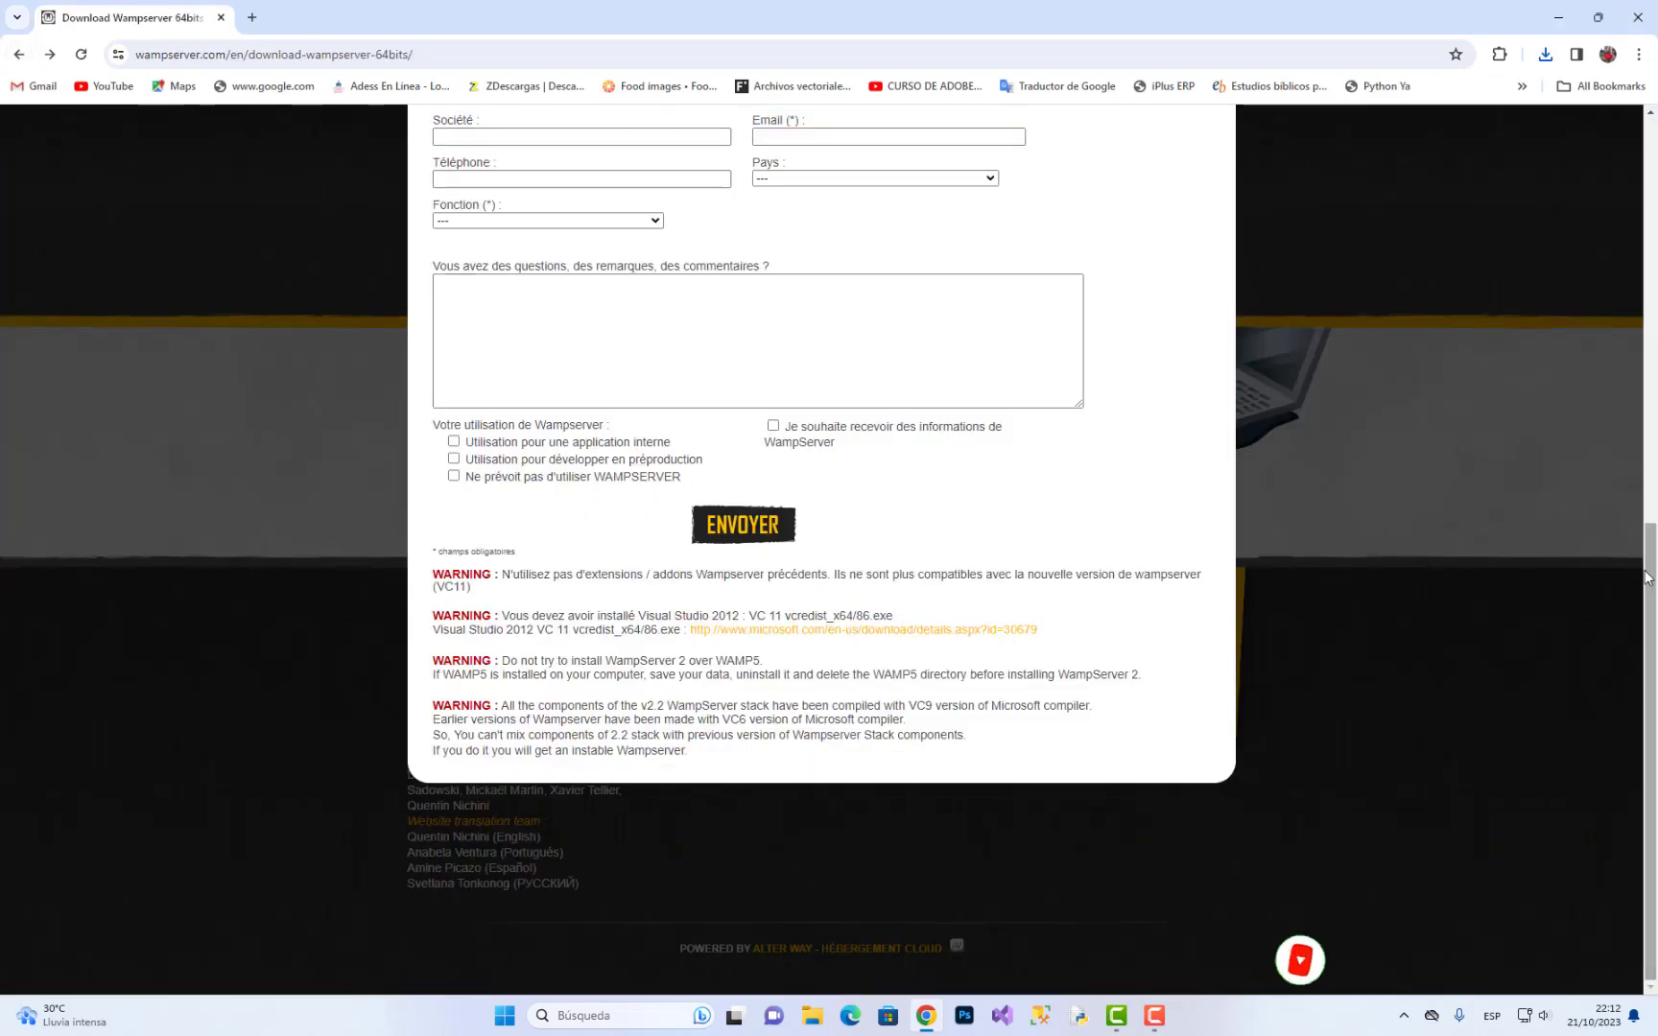
pyautogui.moveTo(1647, 576); pyautogui.dragTo(1656, 74)
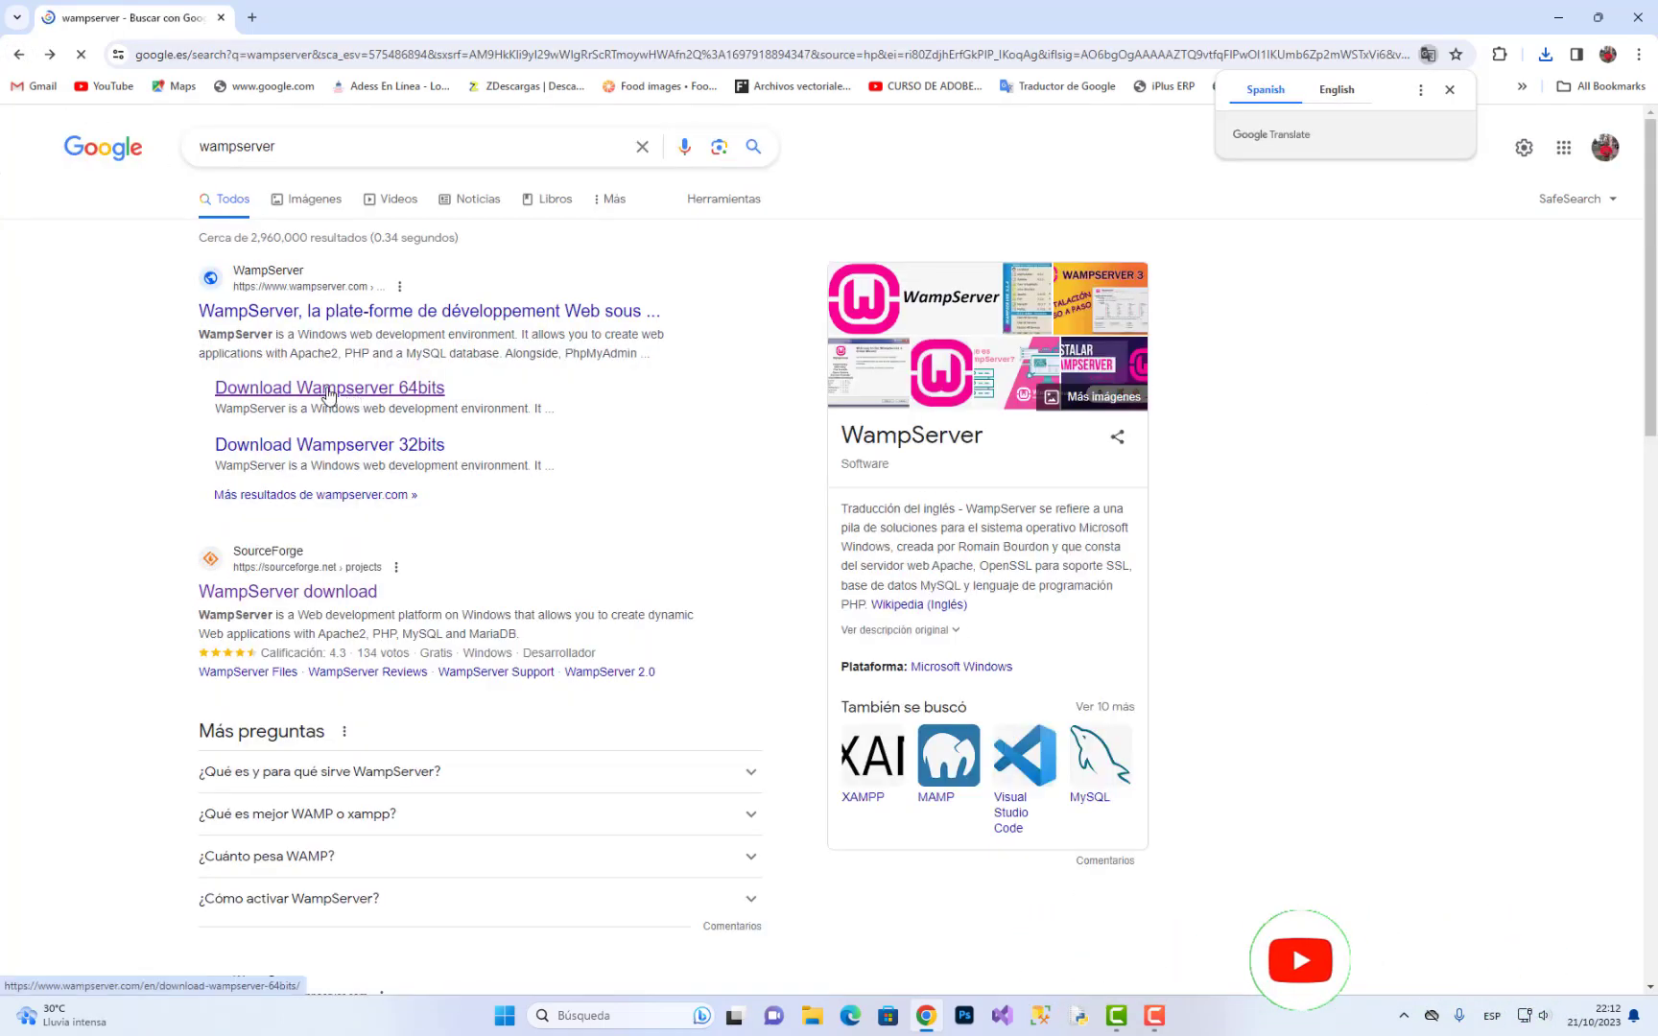
pyautogui.click(615, 368)
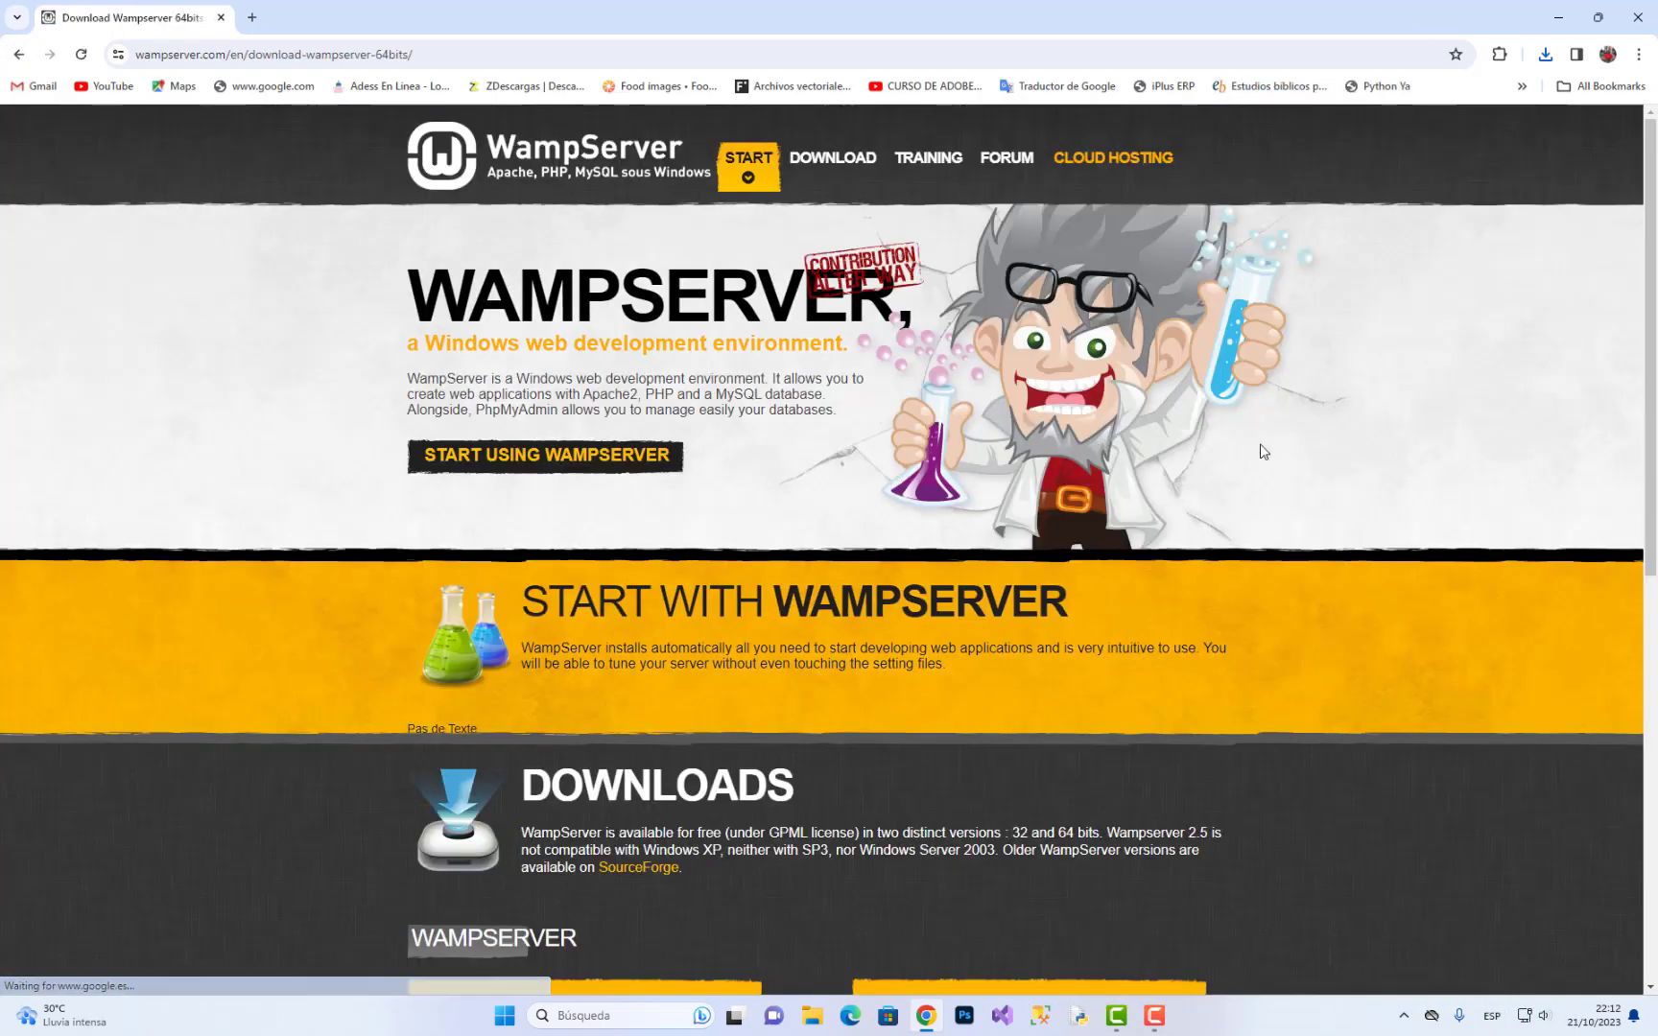
pyautogui.scroll(-5, 632, 767)
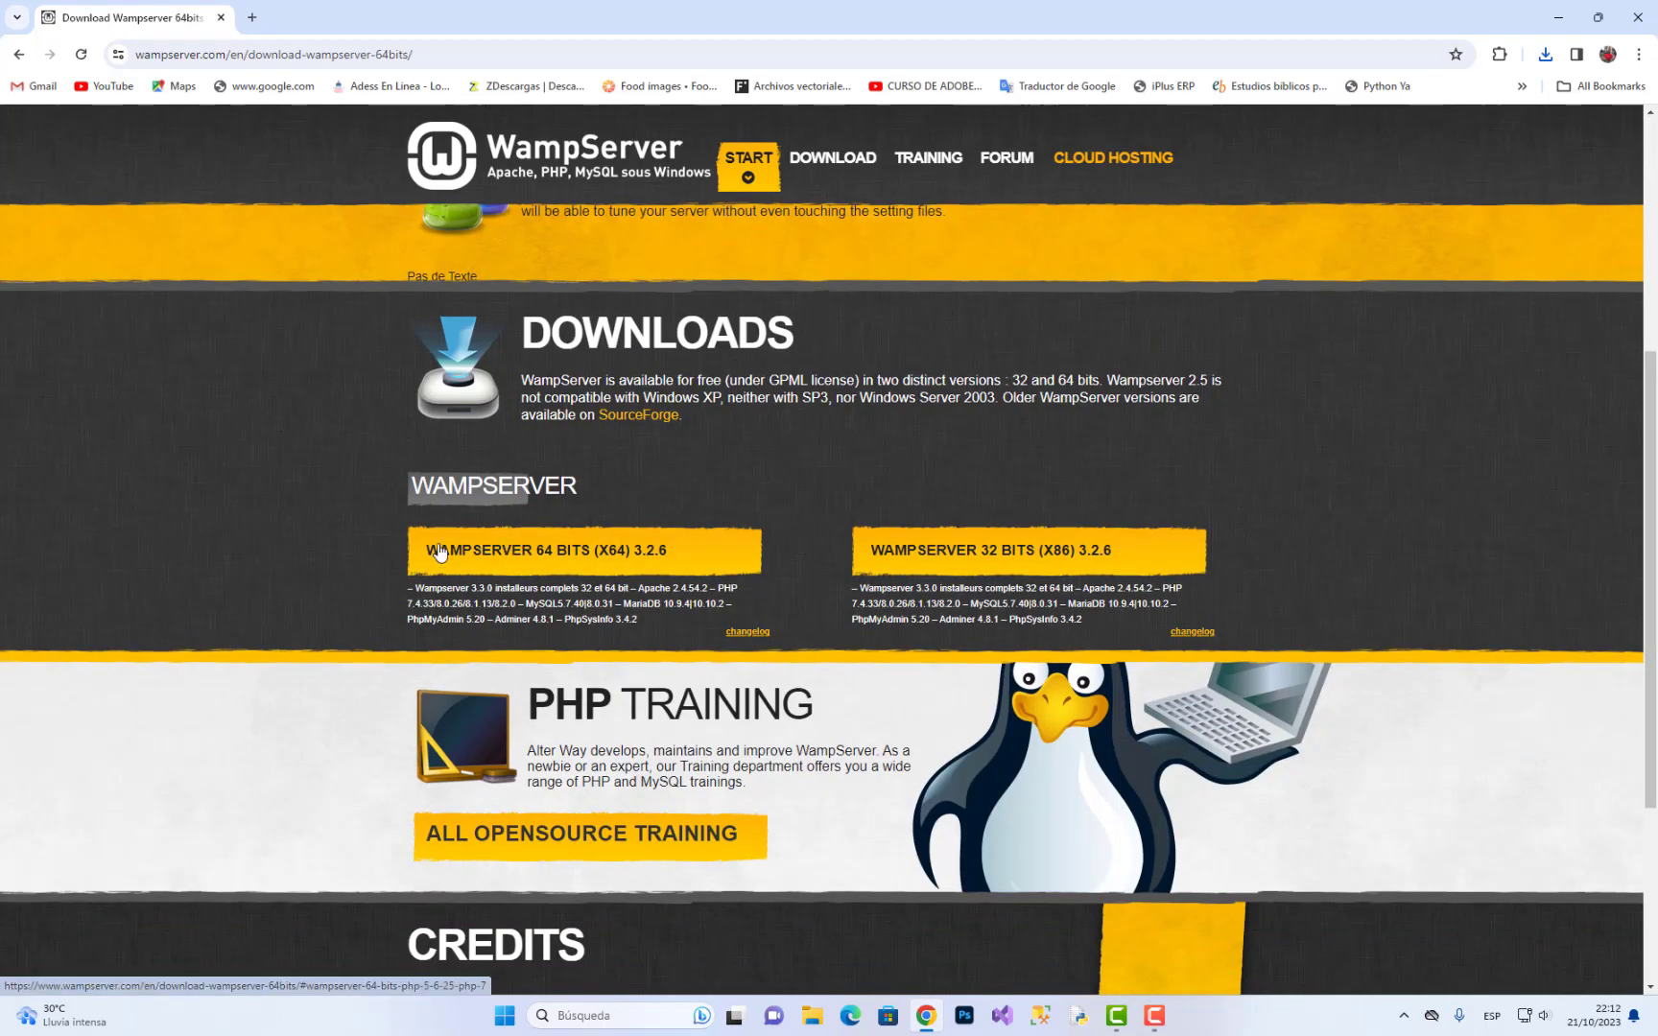
pyautogui.click(573, 561)
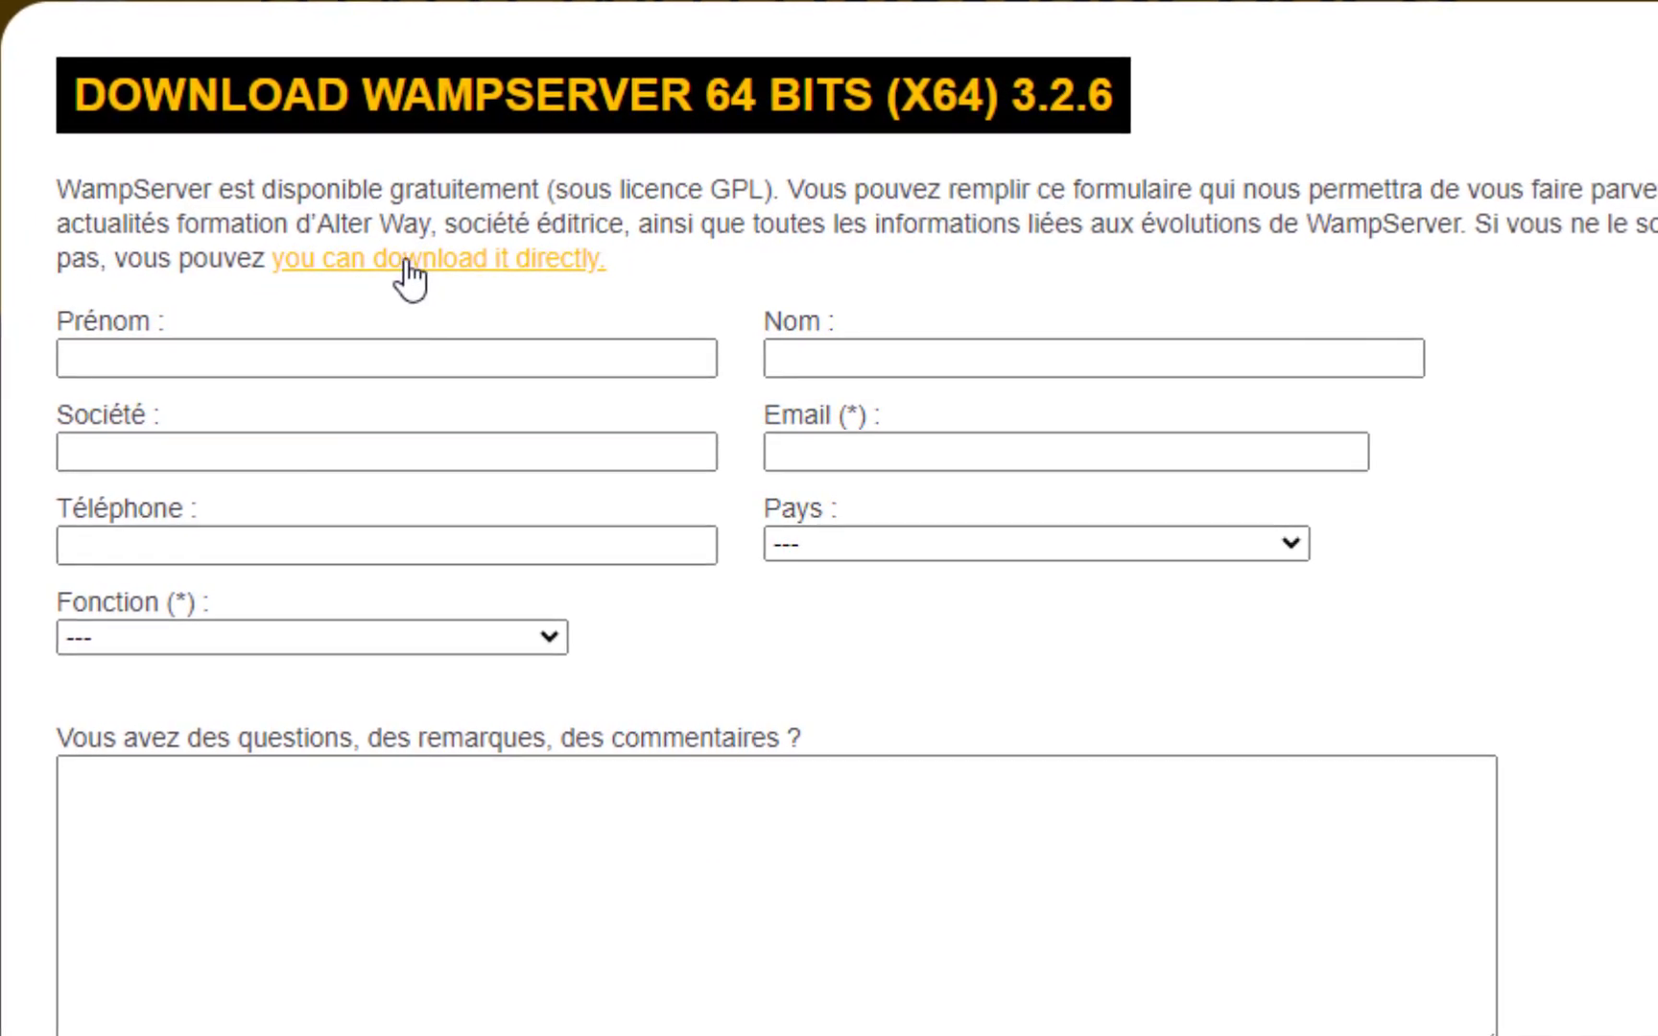
pyautogui.click(404, 259)
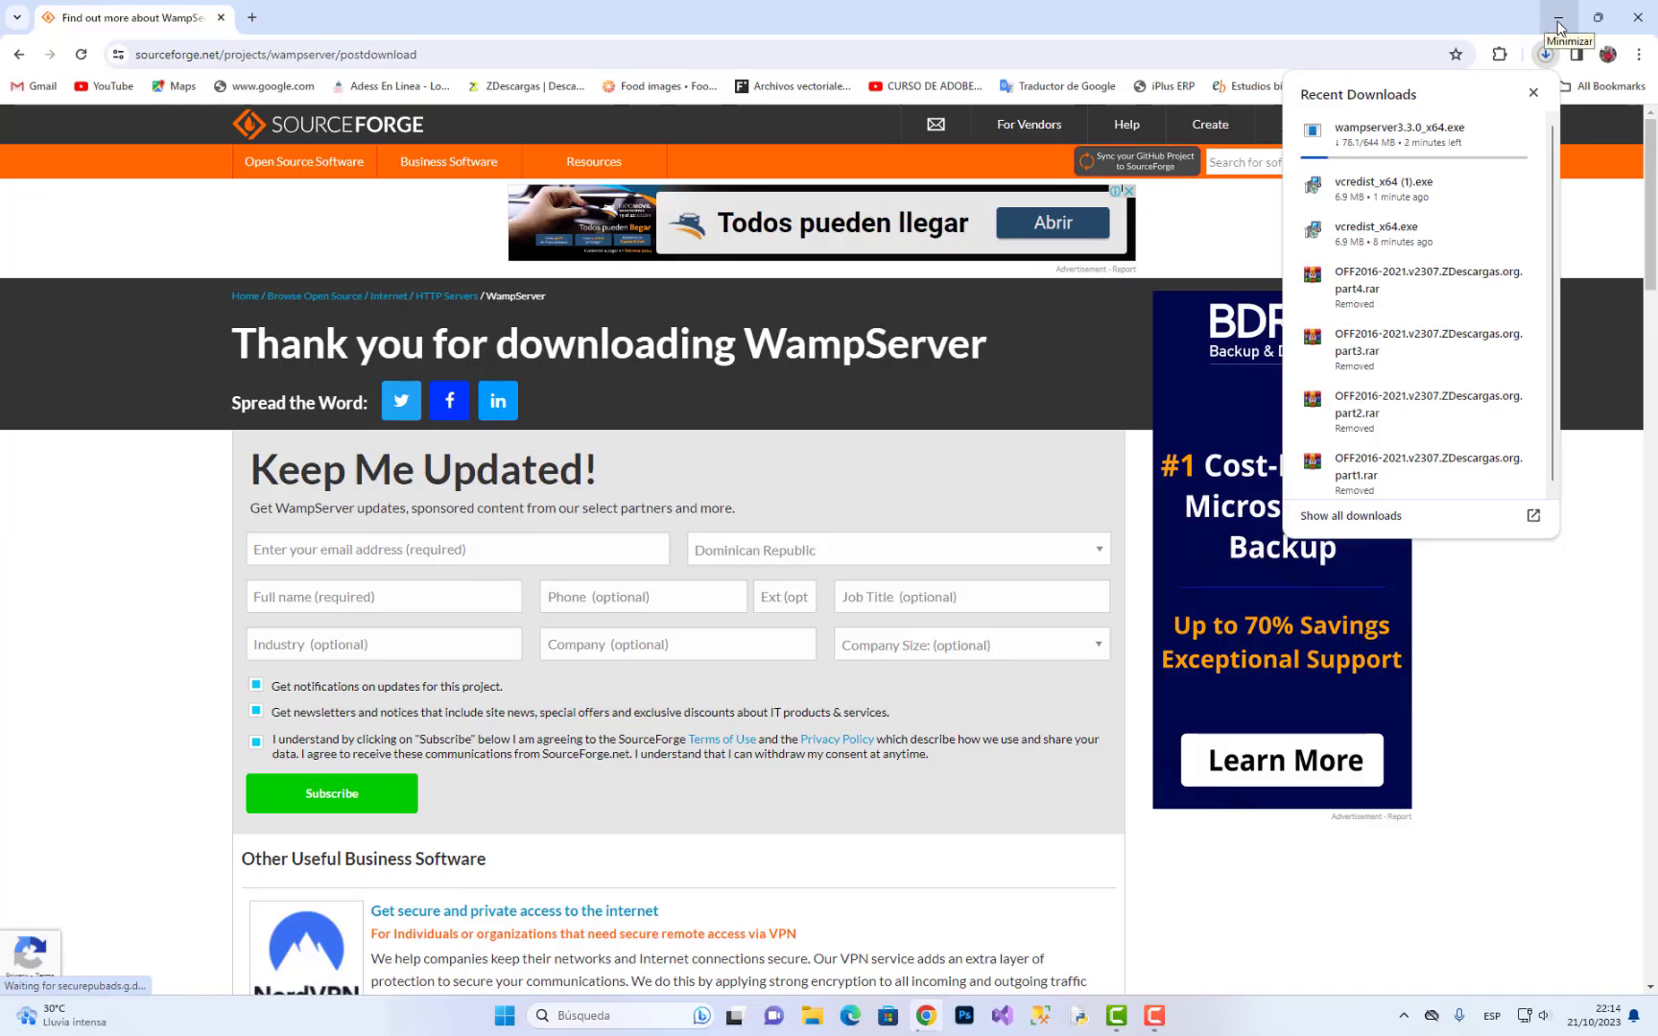
# Launch the vcredist_x64 installer from the Downloads folder, cancel its setup and return to the desktop.
pyautogui.click(1557, 19)
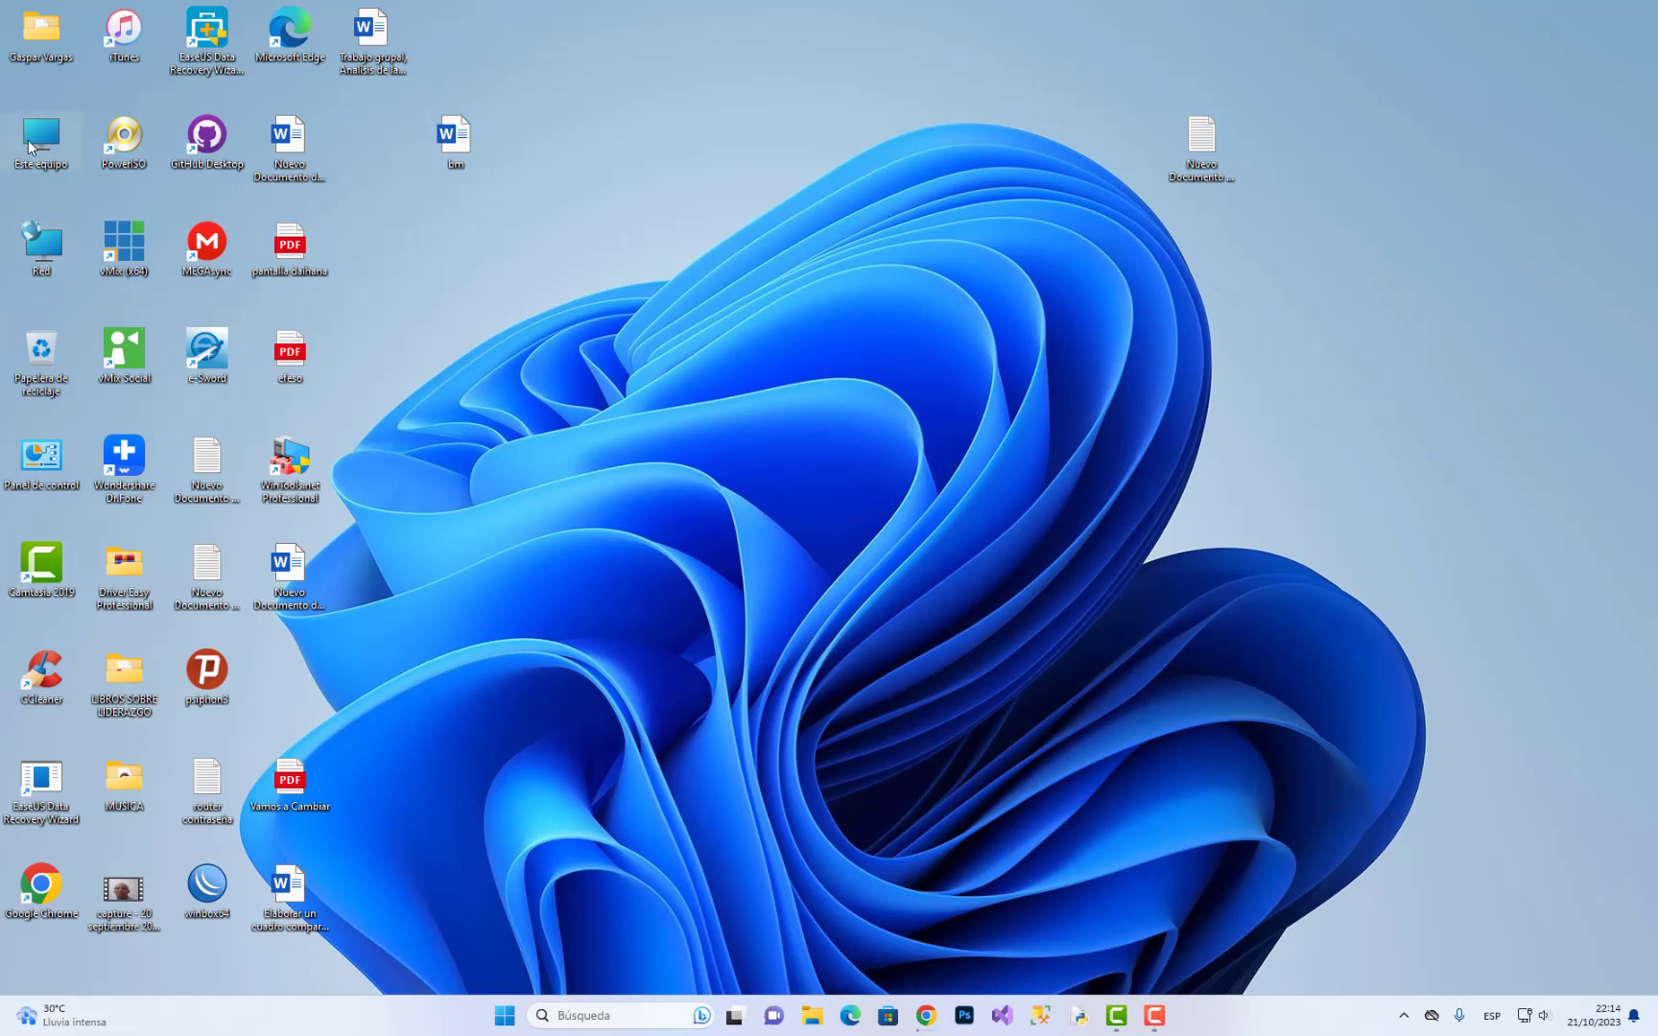
pyautogui.doubleClick(36, 41)
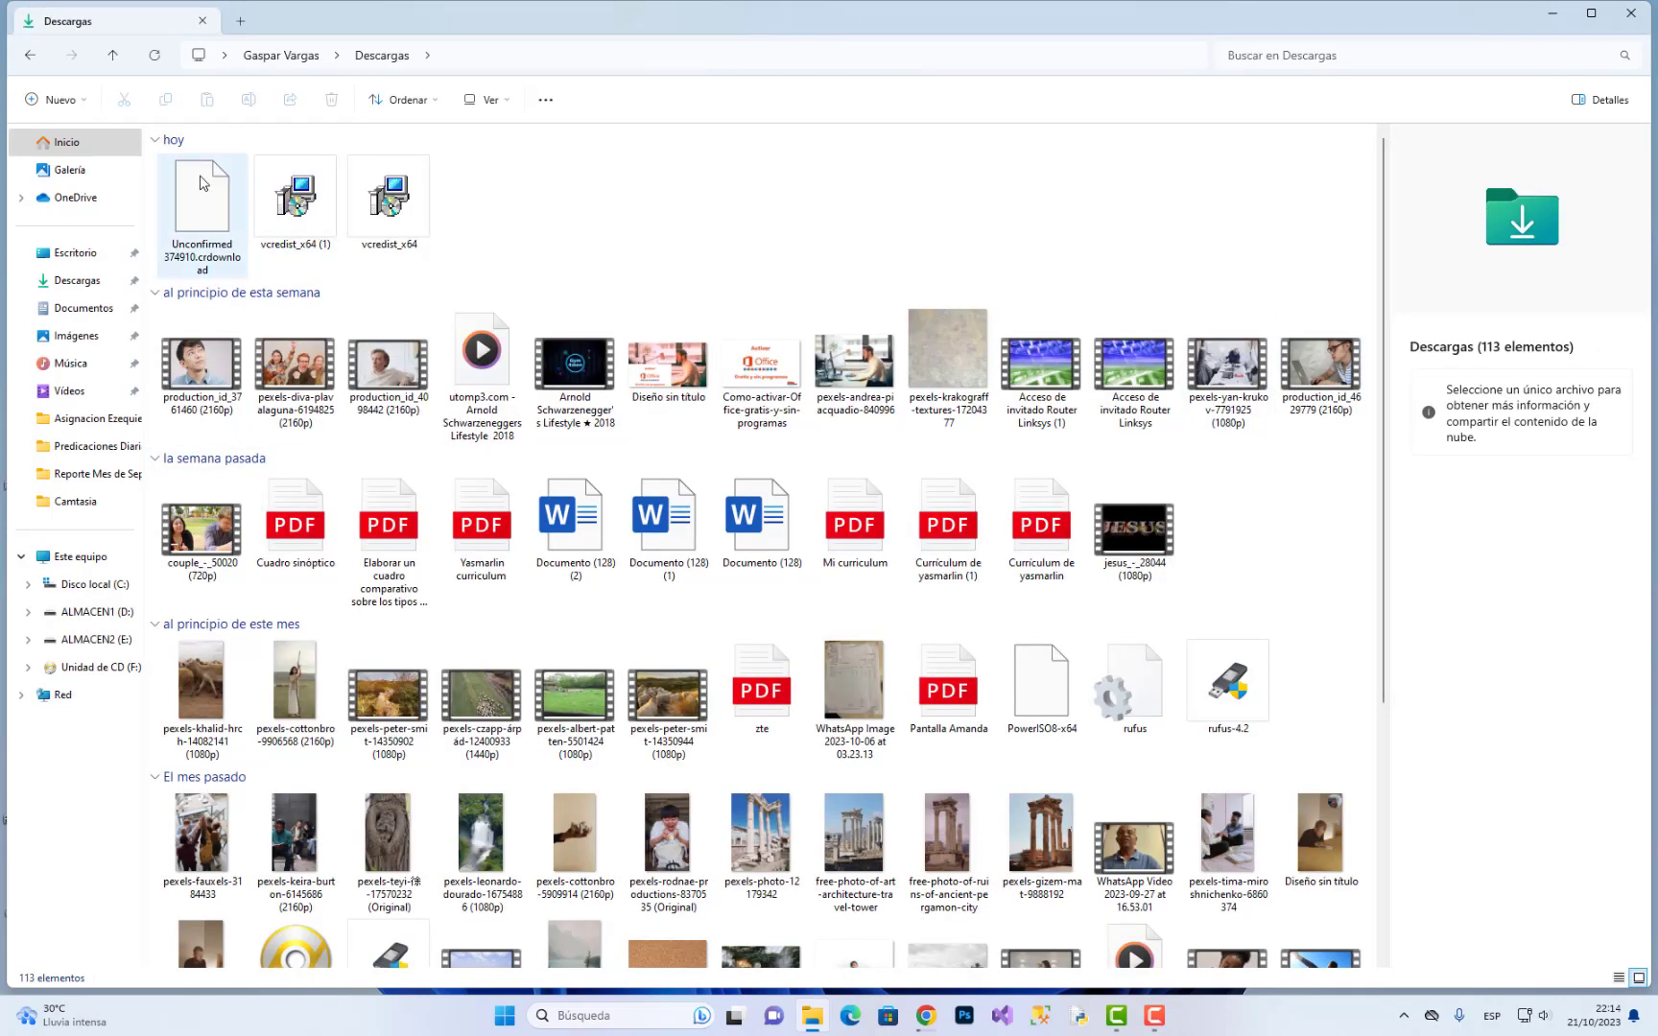
pyautogui.doubleClick(379, 198)
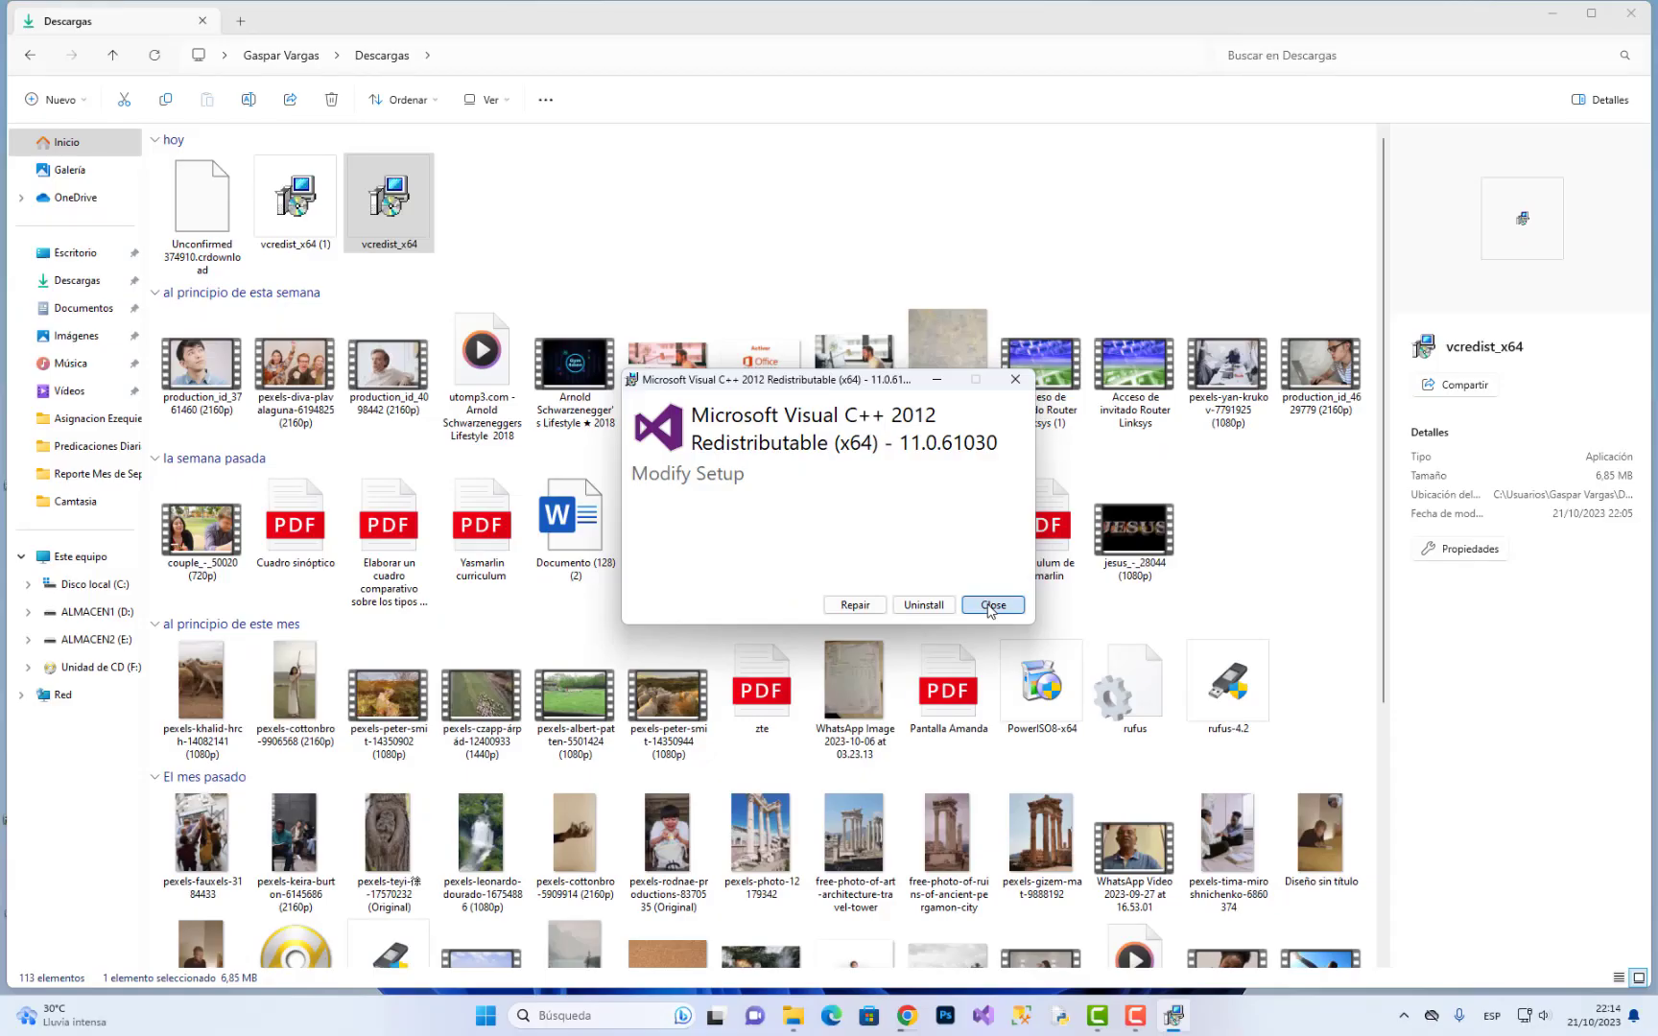
pyautogui.click(990, 608)
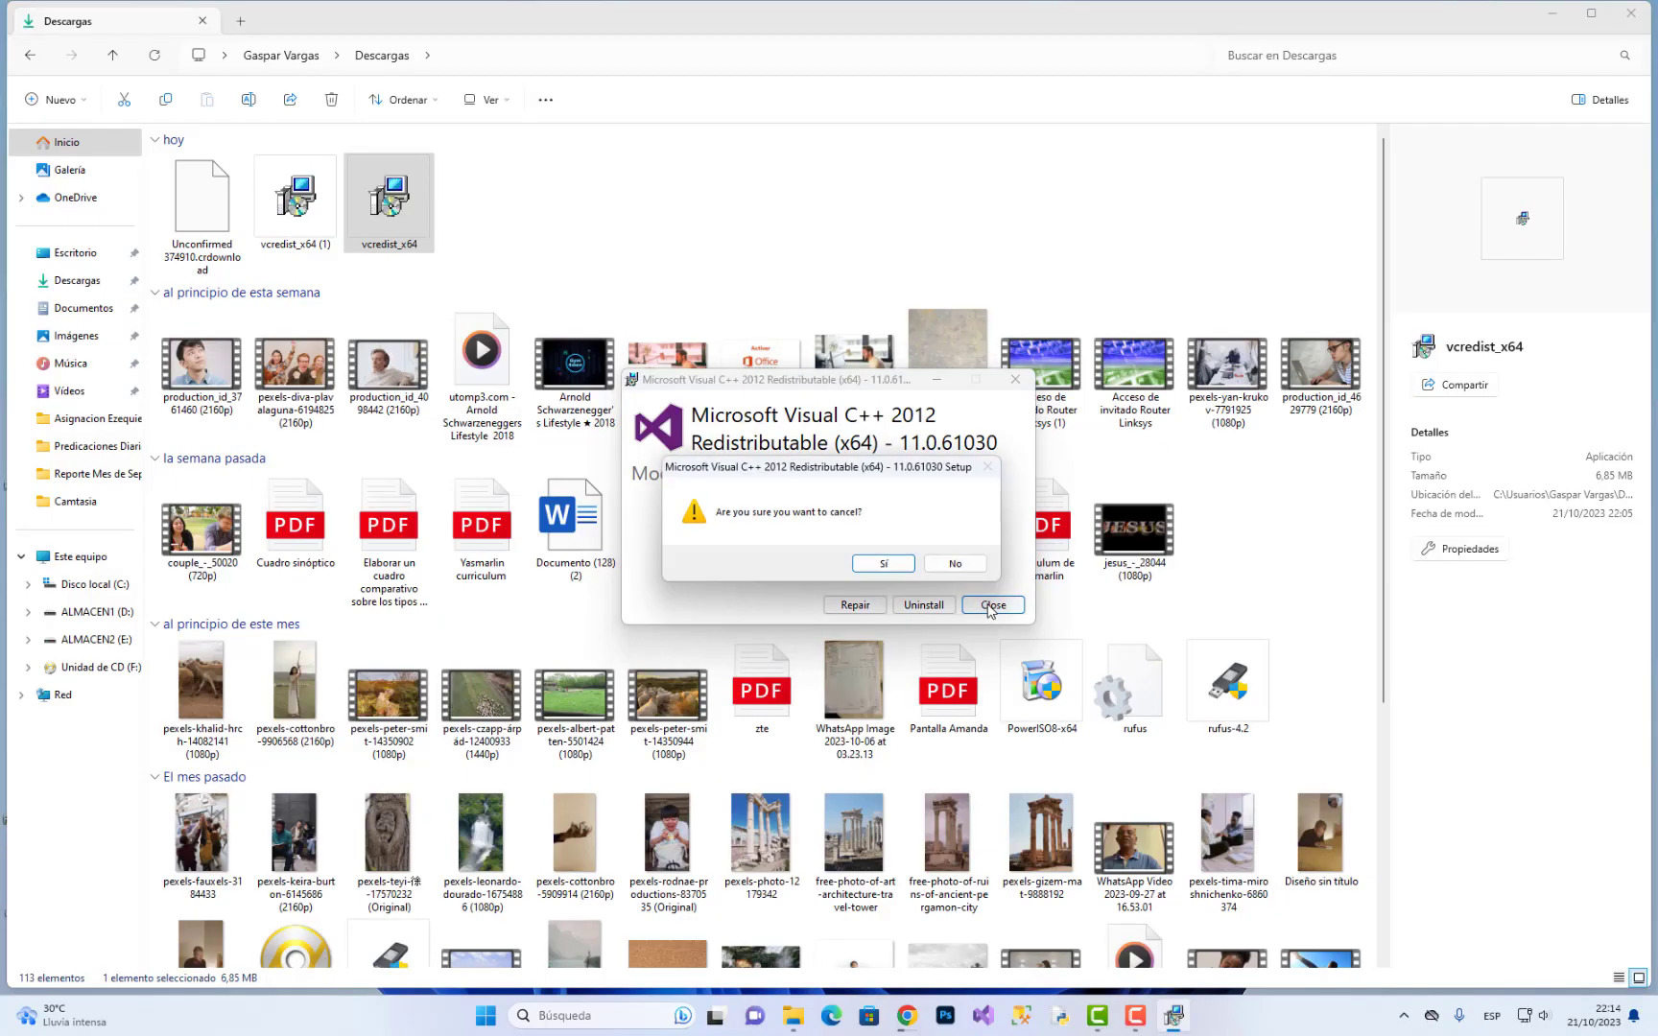
pyautogui.click(883, 566)
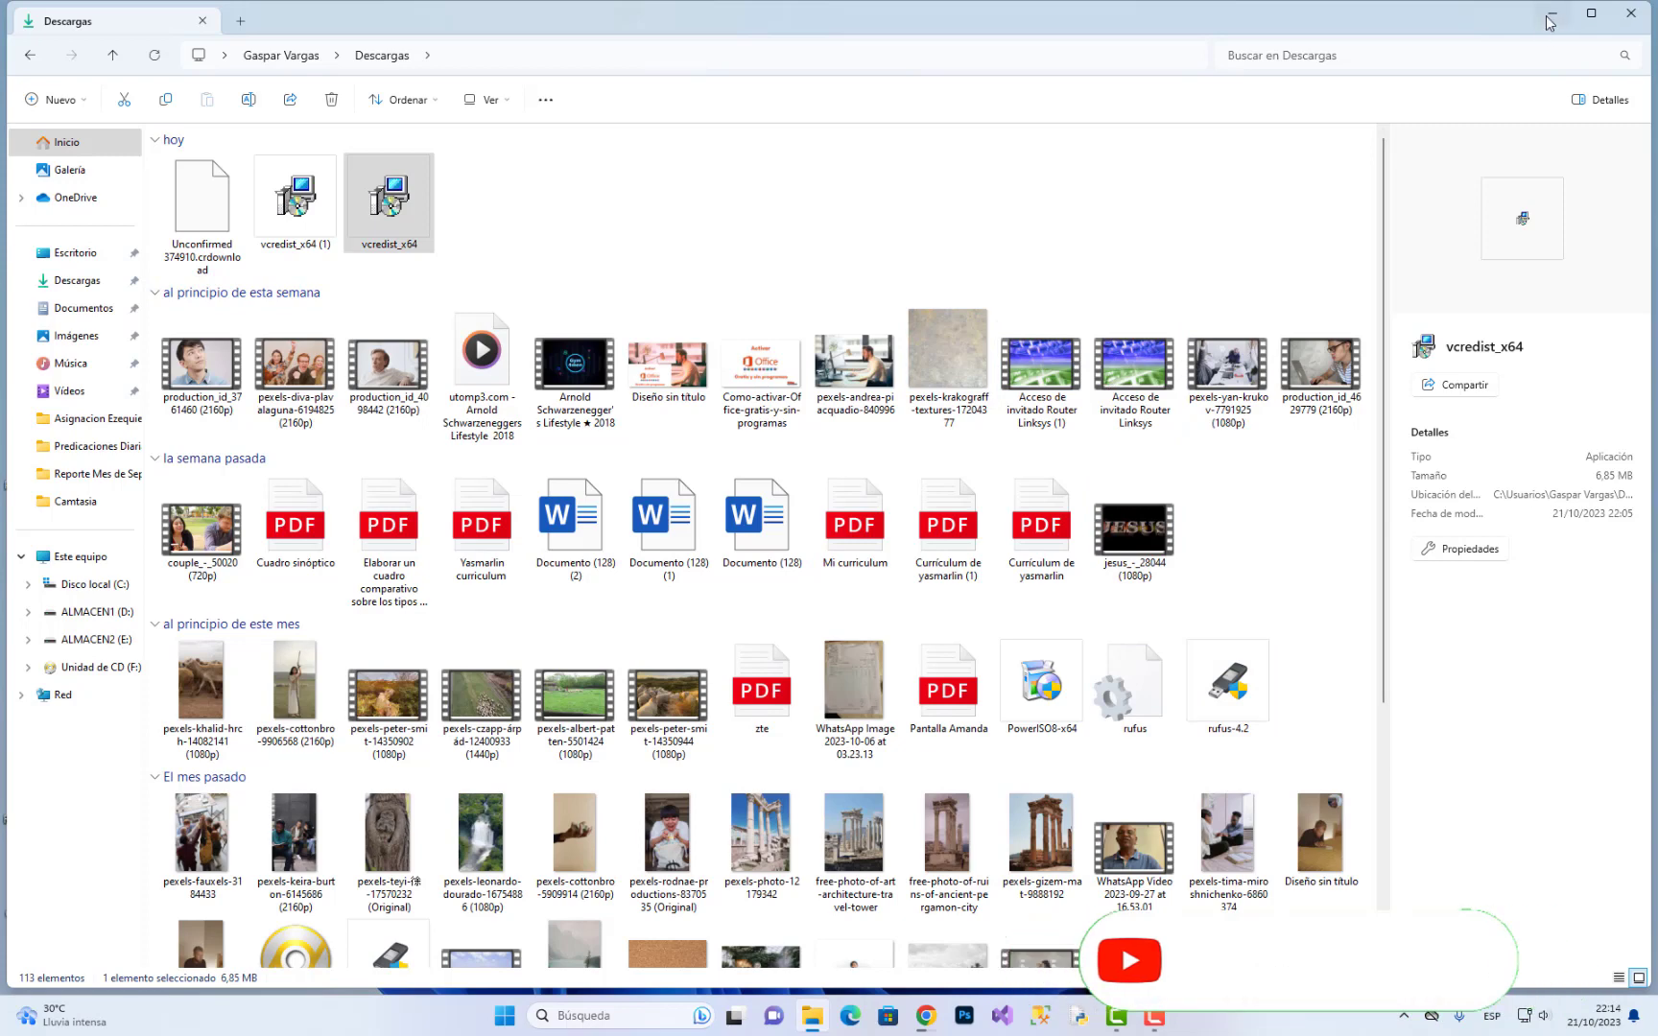
pyautogui.press('super+d')
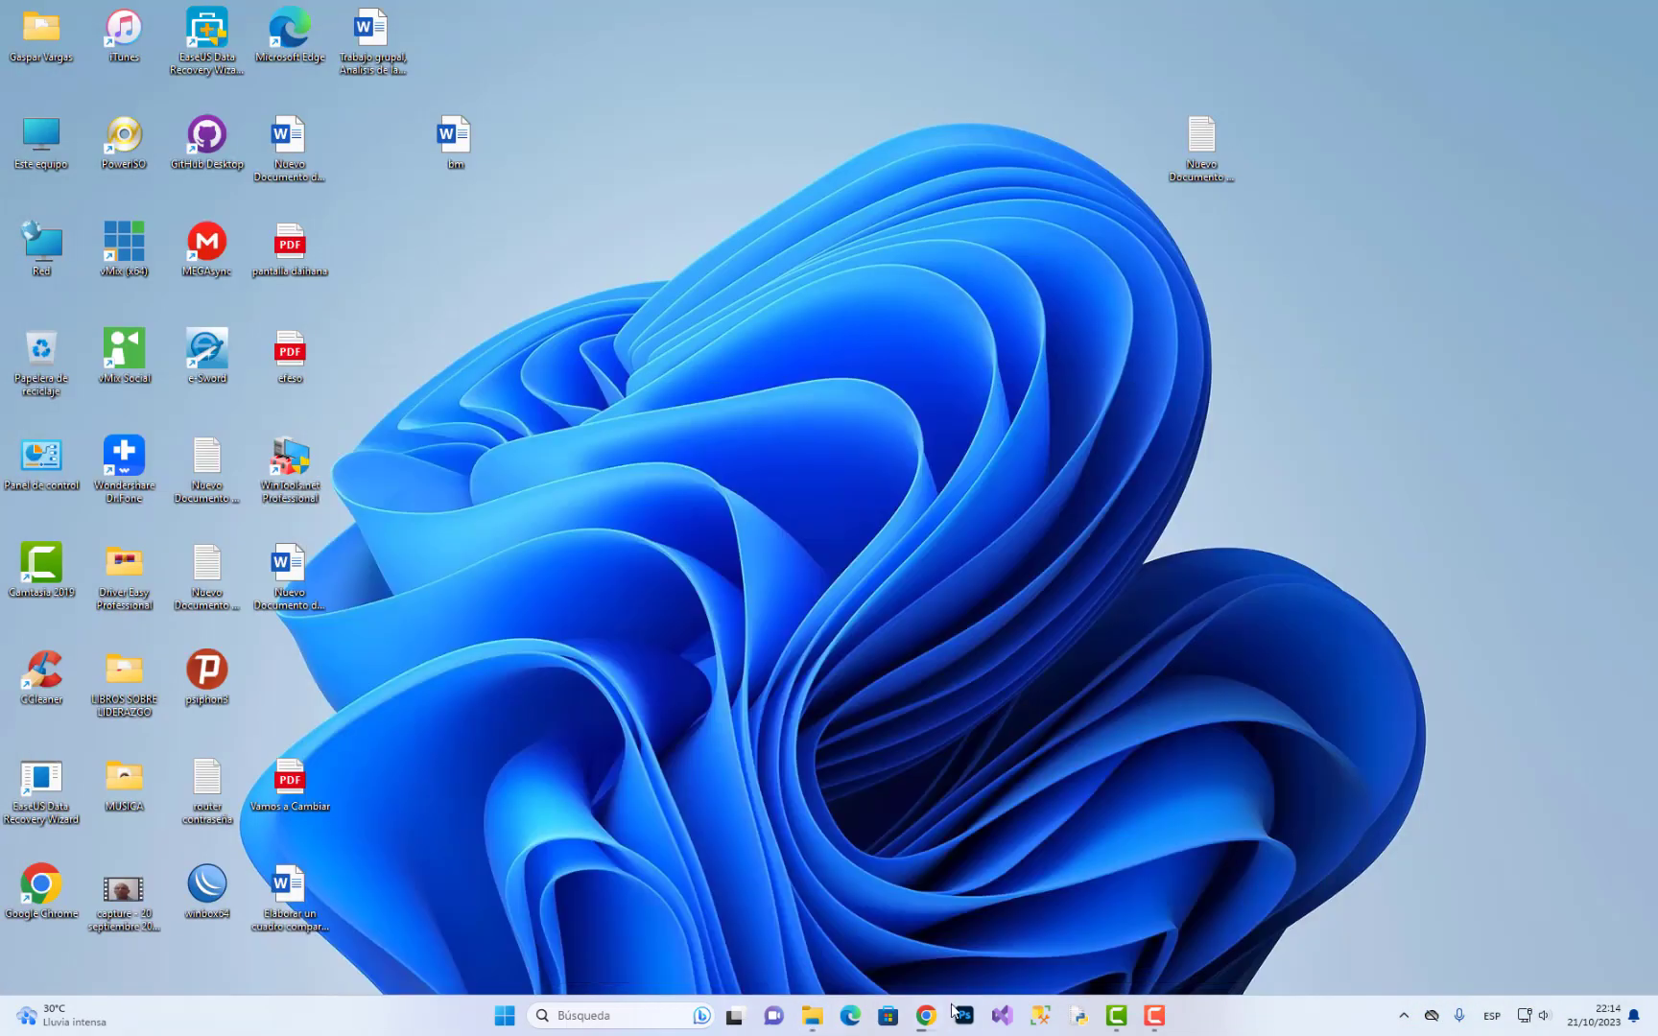
# Switch back to Chrome and check the WampServer installer's progress in the recent downloads.
pyautogui.moveTo(1124, 1024)
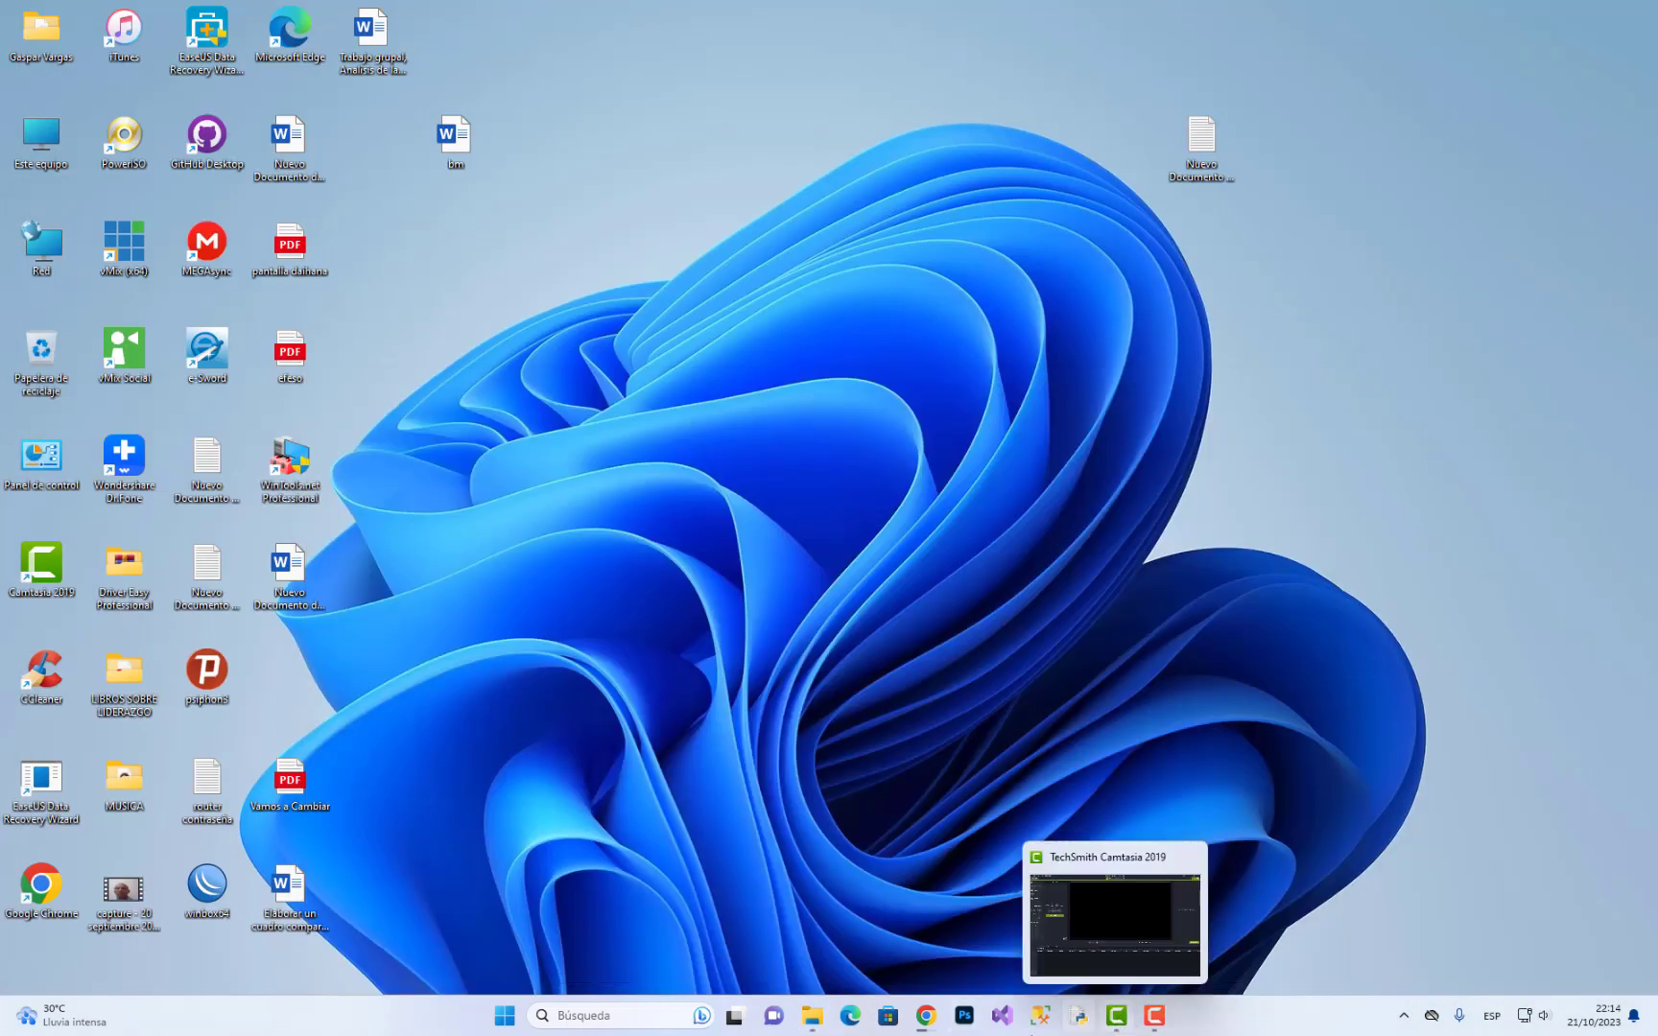
pyautogui.click(926, 1017)
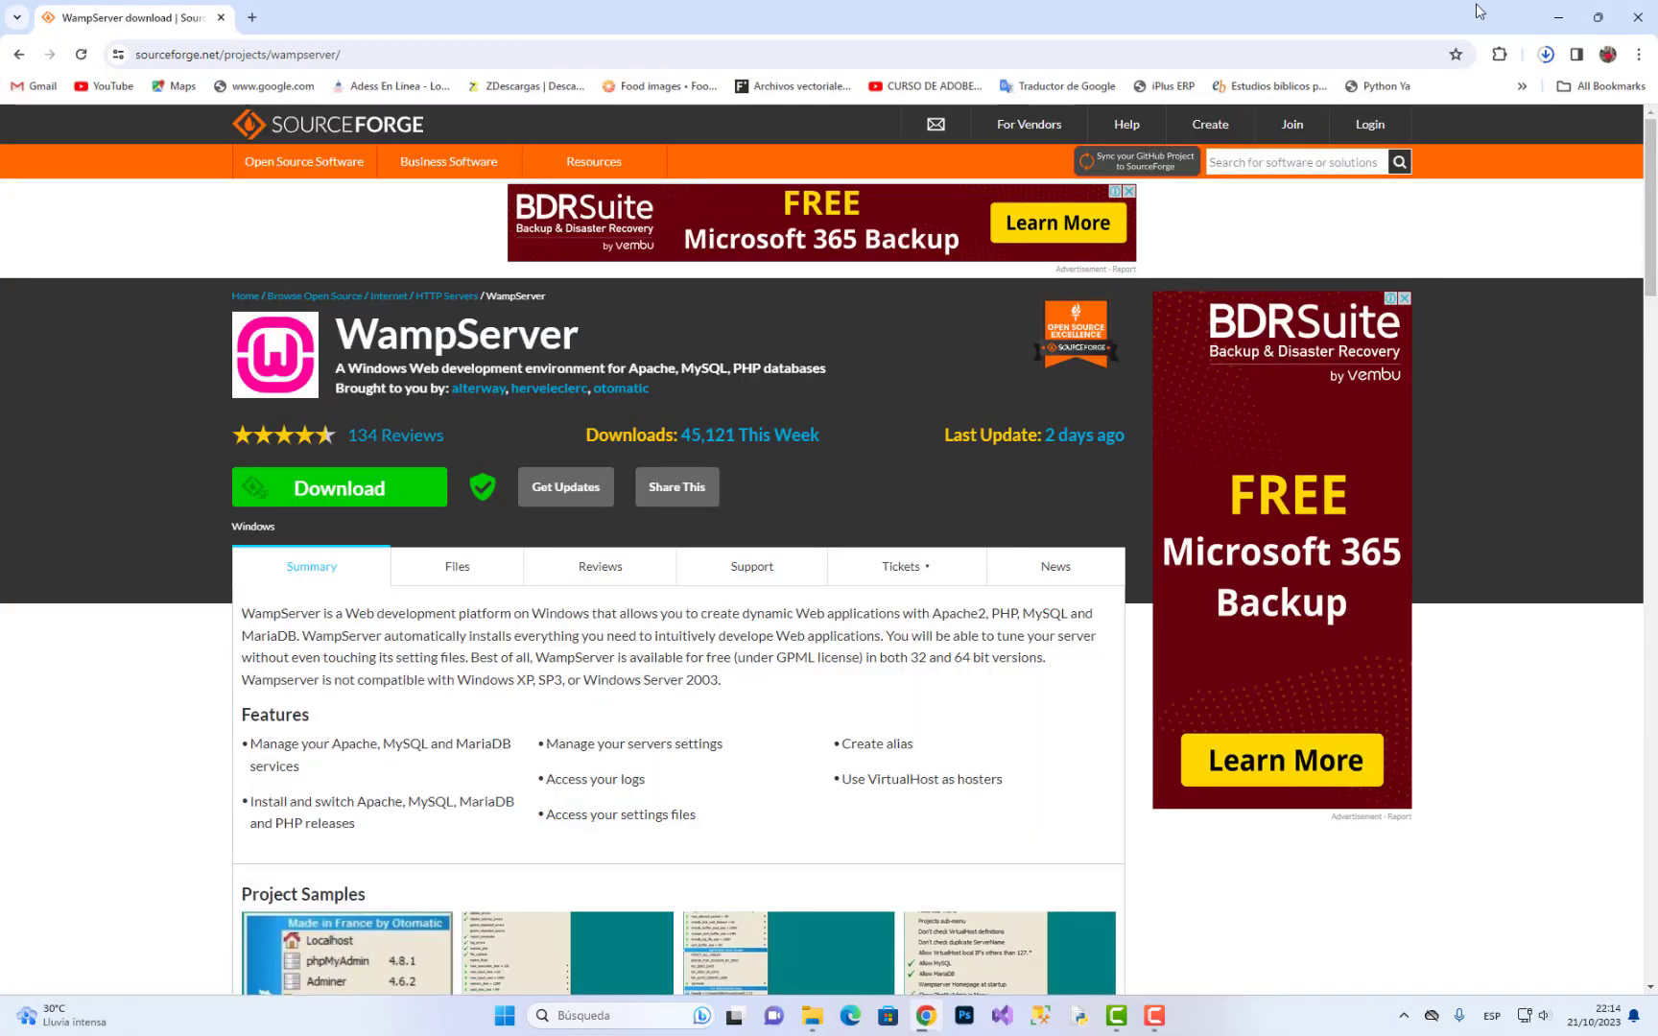
pyautogui.click(1545, 55)
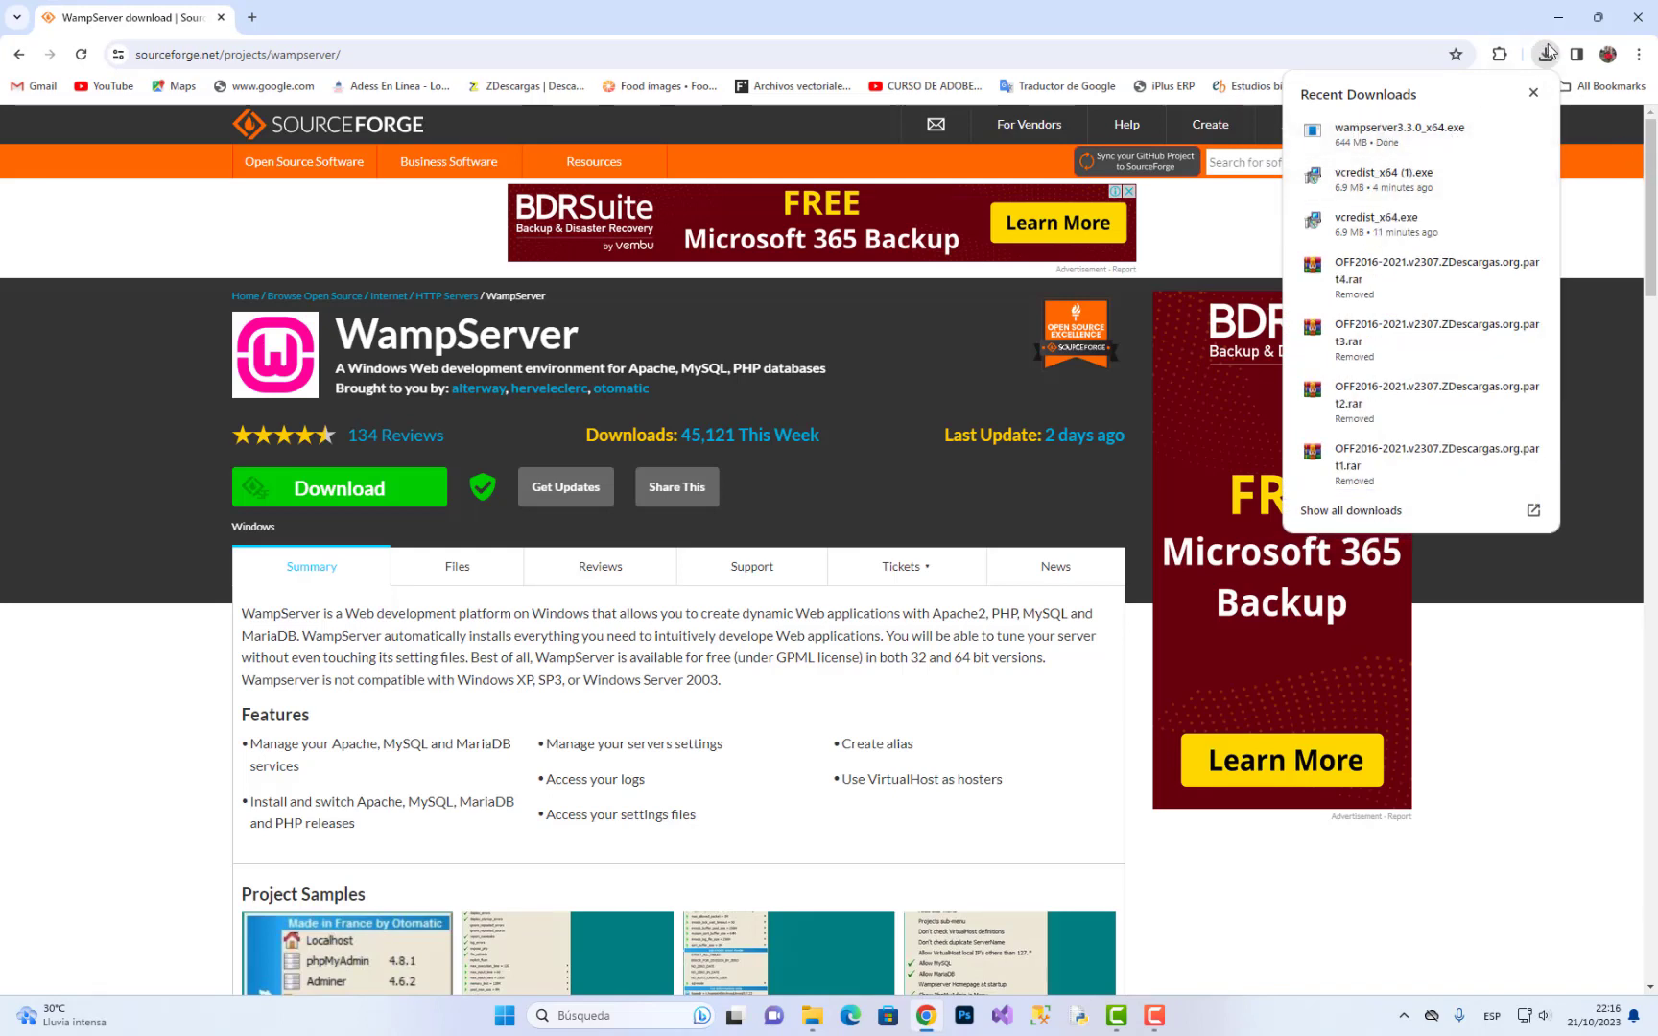
# Minimize the browser and run the wampserver3.3.0_x64 installer from the Downloads folder as administrator.
pyautogui.click(1564, 19)
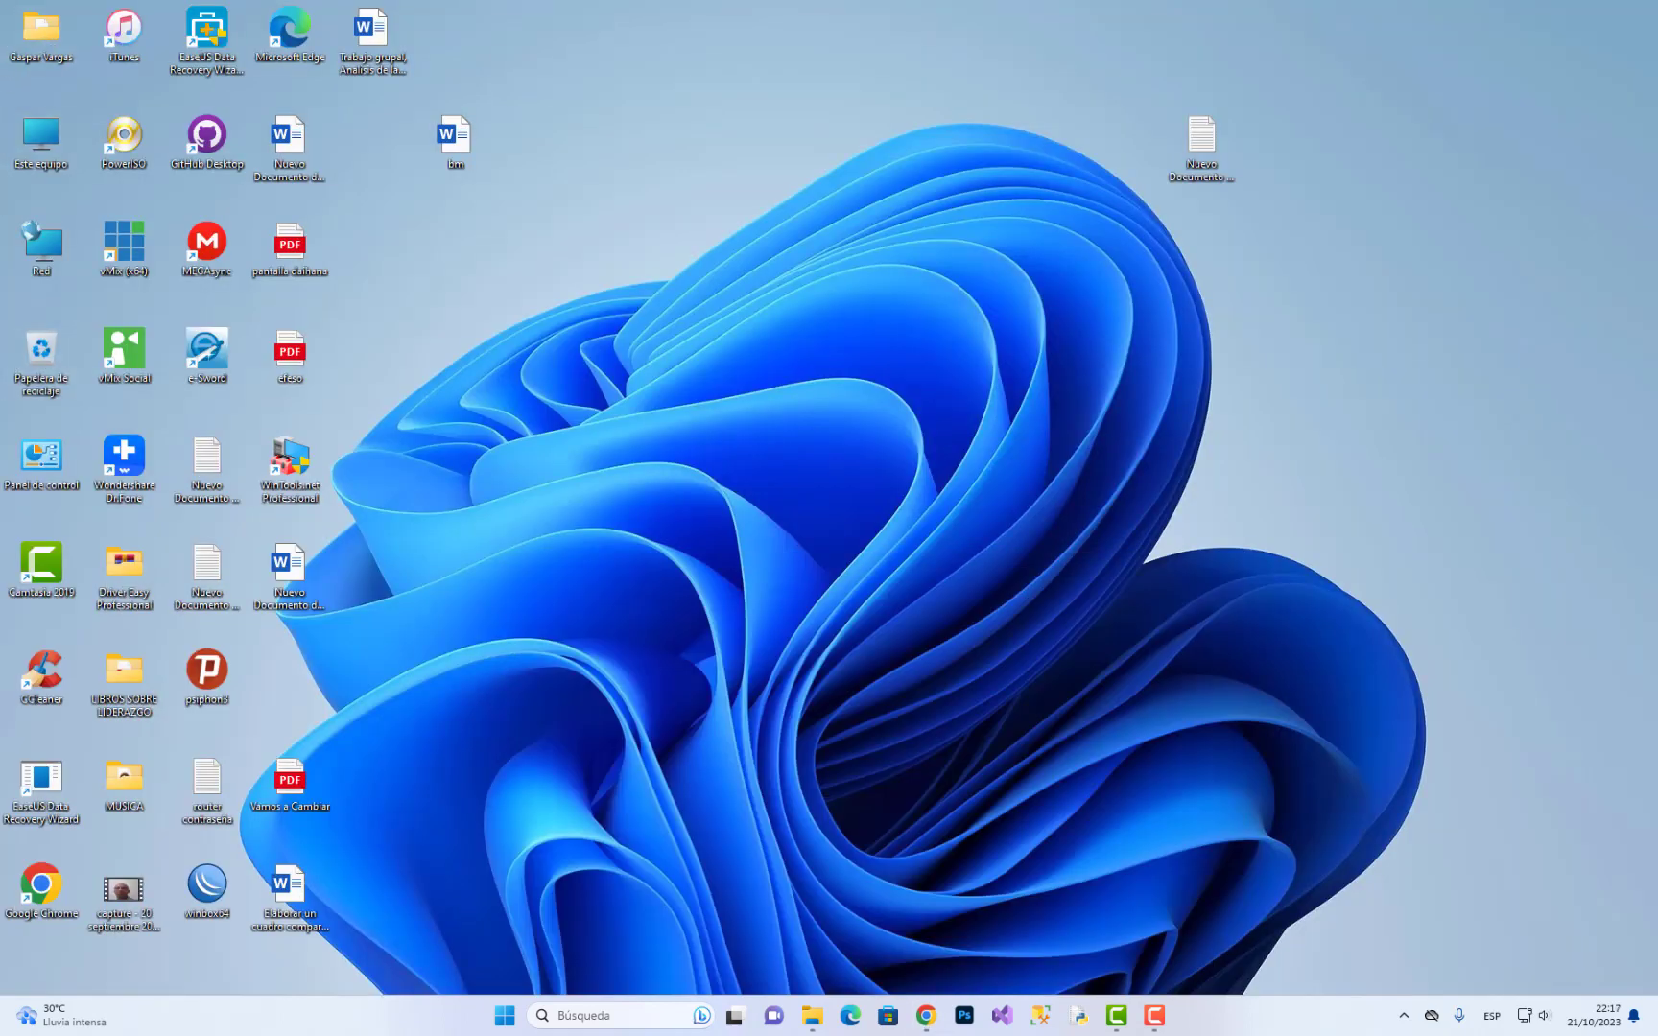
pyautogui.press('super+e')
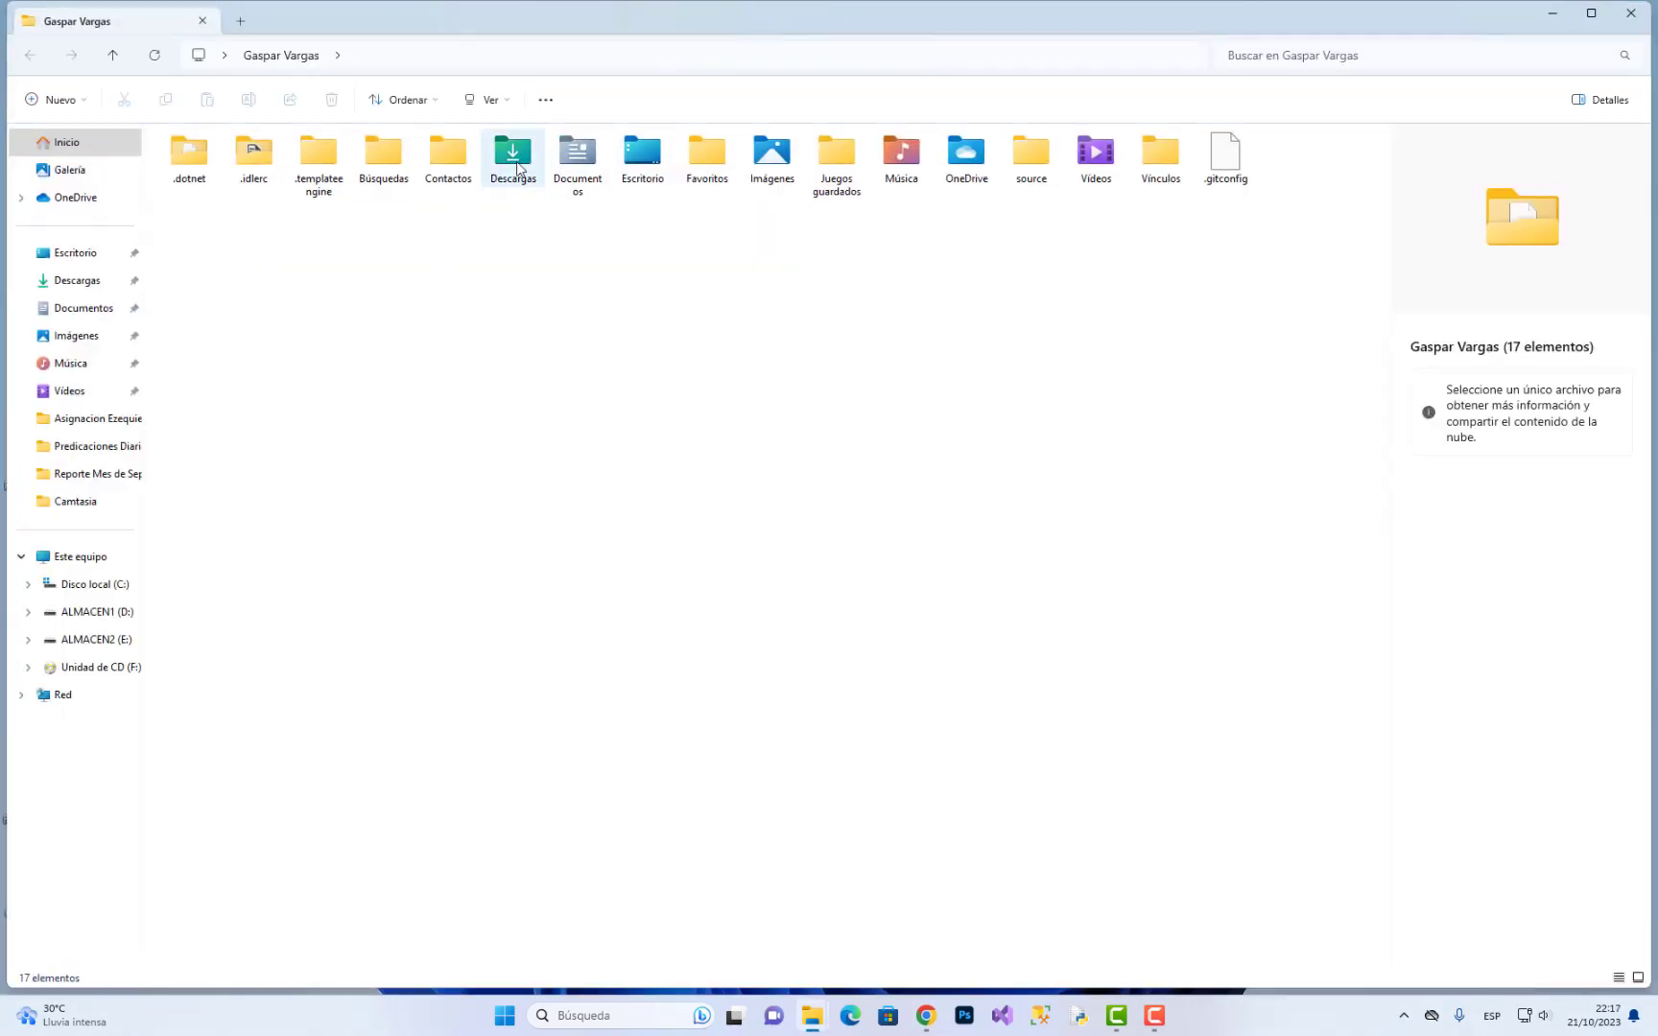
pyautogui.doubleClick(514, 153)
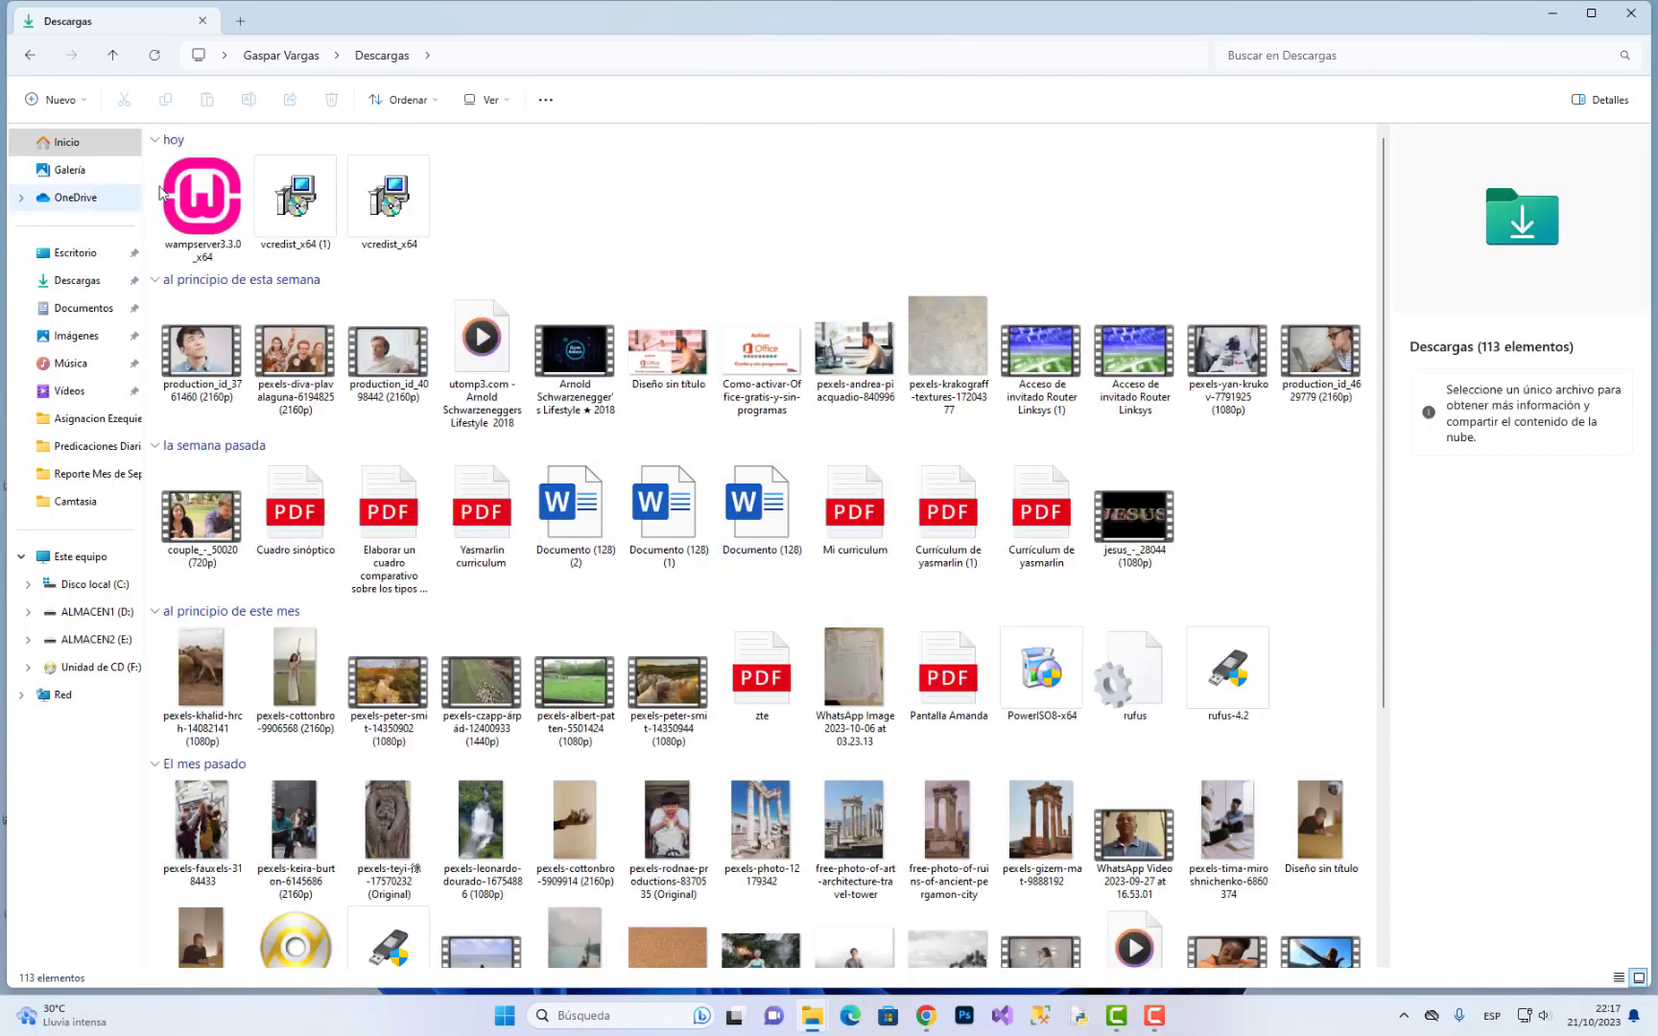
pyautogui.click(197, 212)
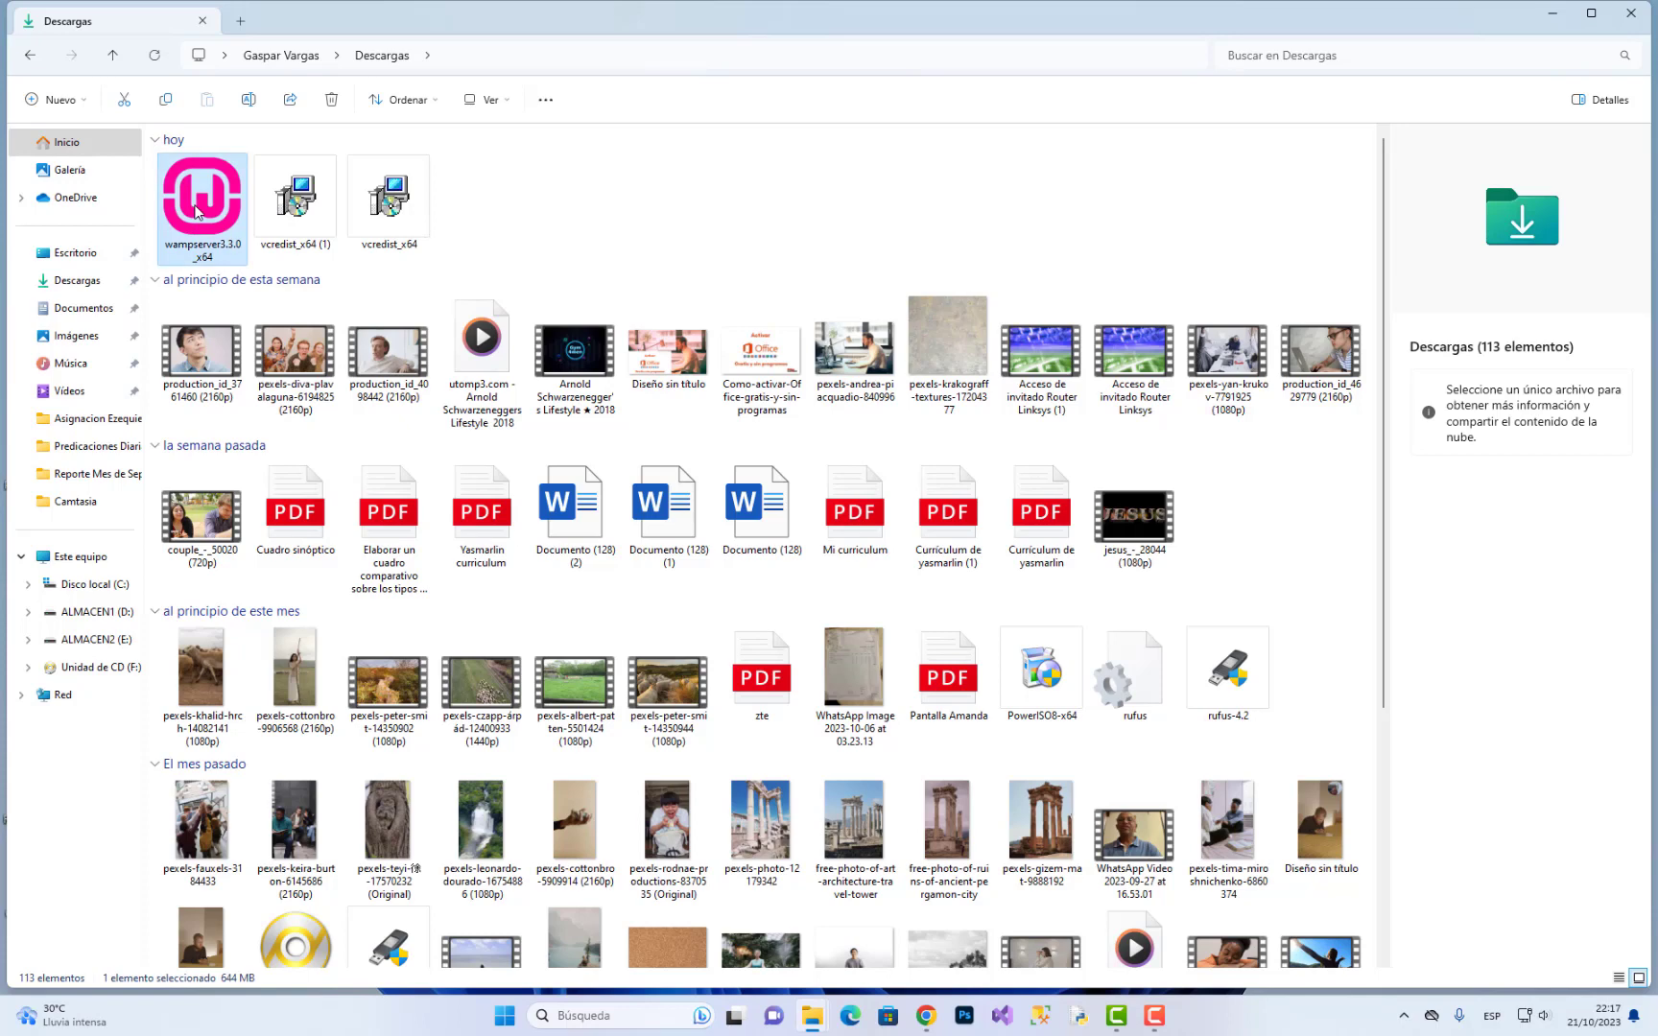
pyautogui.rightClick(196, 212)
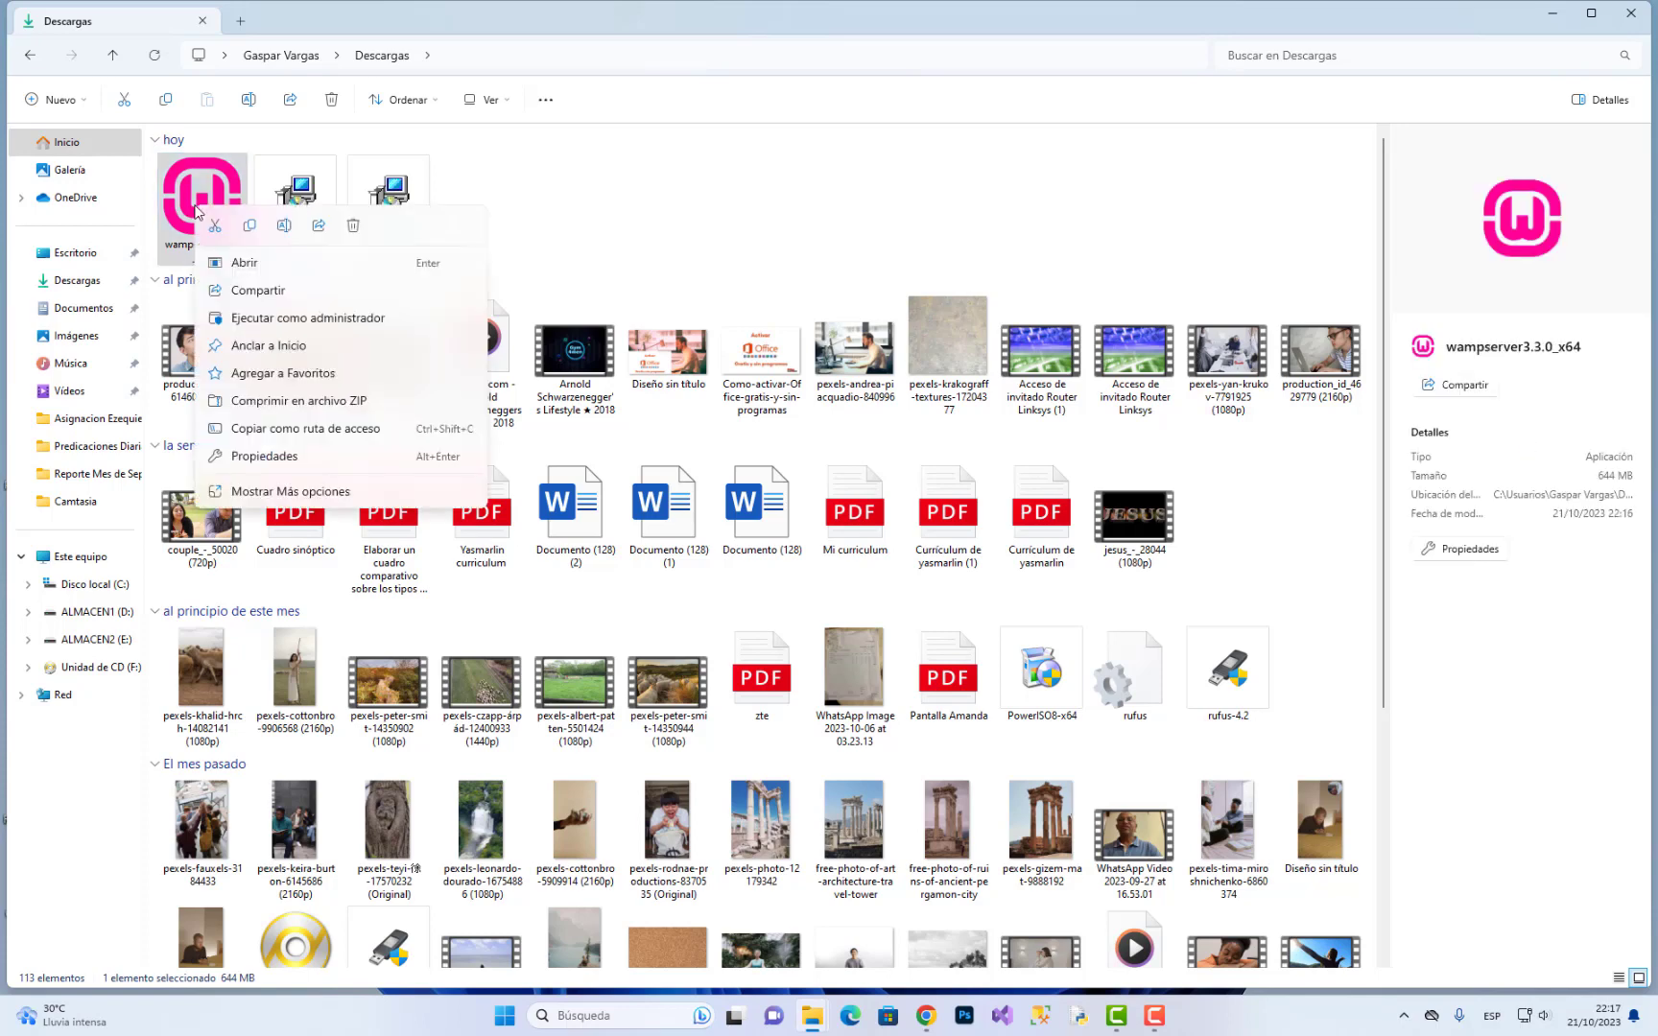
pyautogui.click(278, 322)
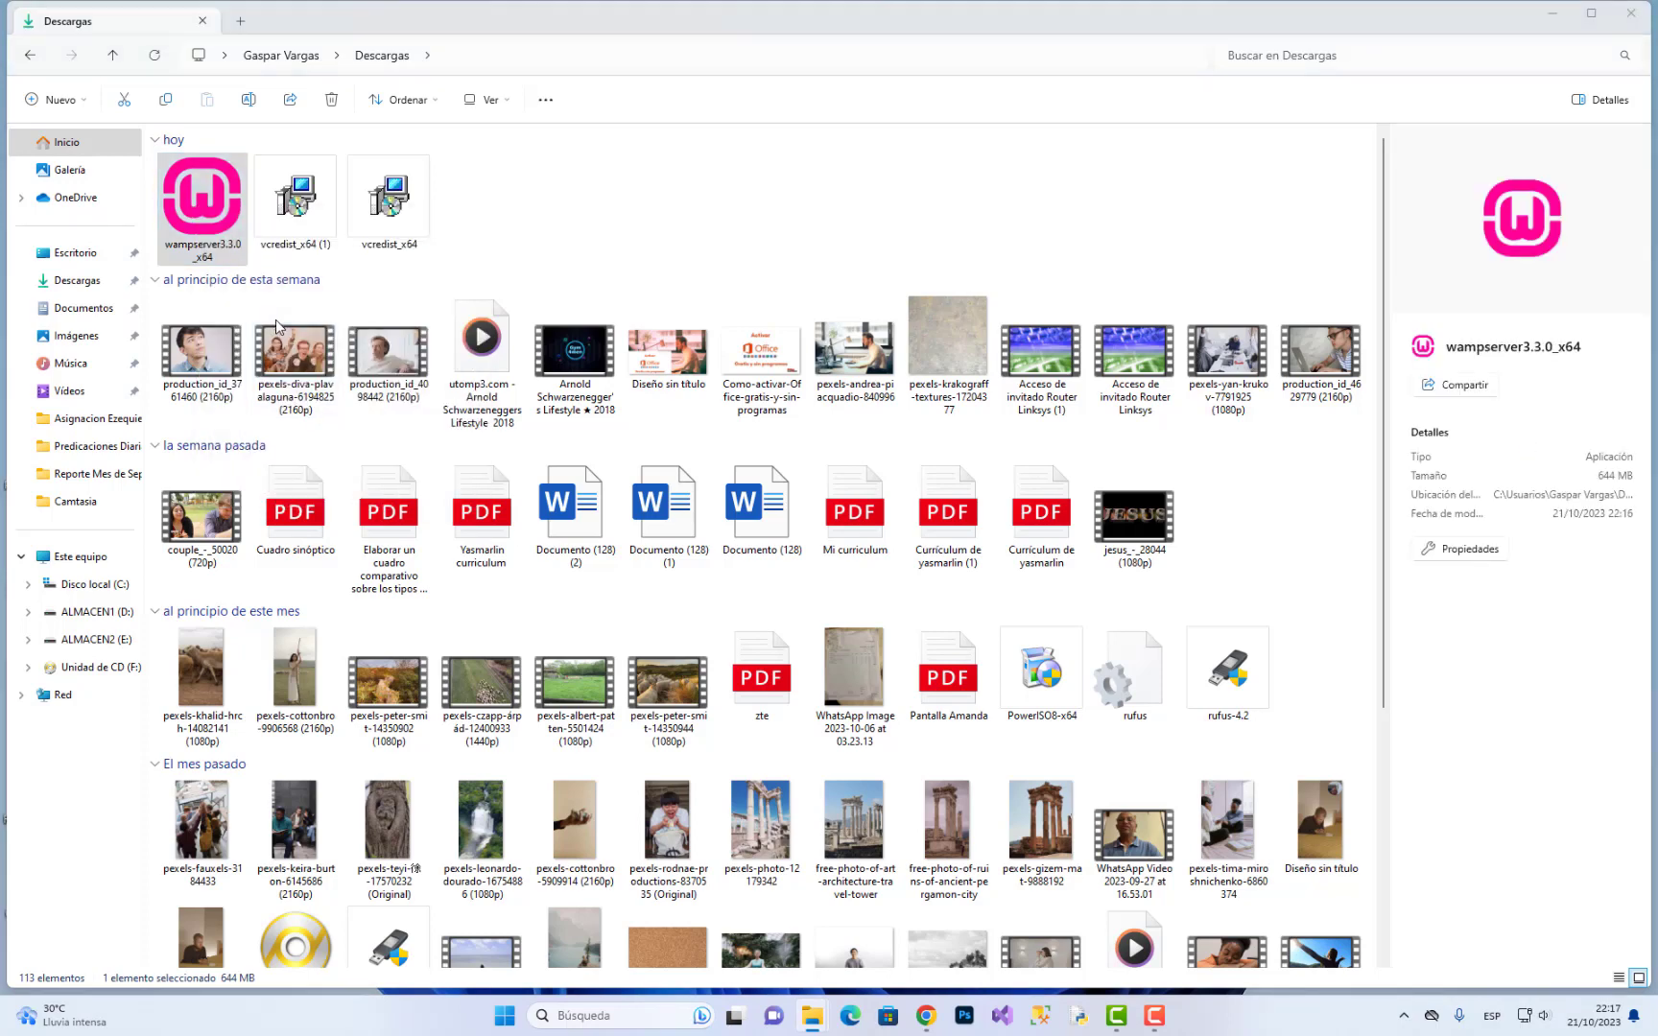
# Choose English as the setup language, accept the license agreement and keep c:\wamp64 as the installation folder.
pyautogui.click(967, 506)
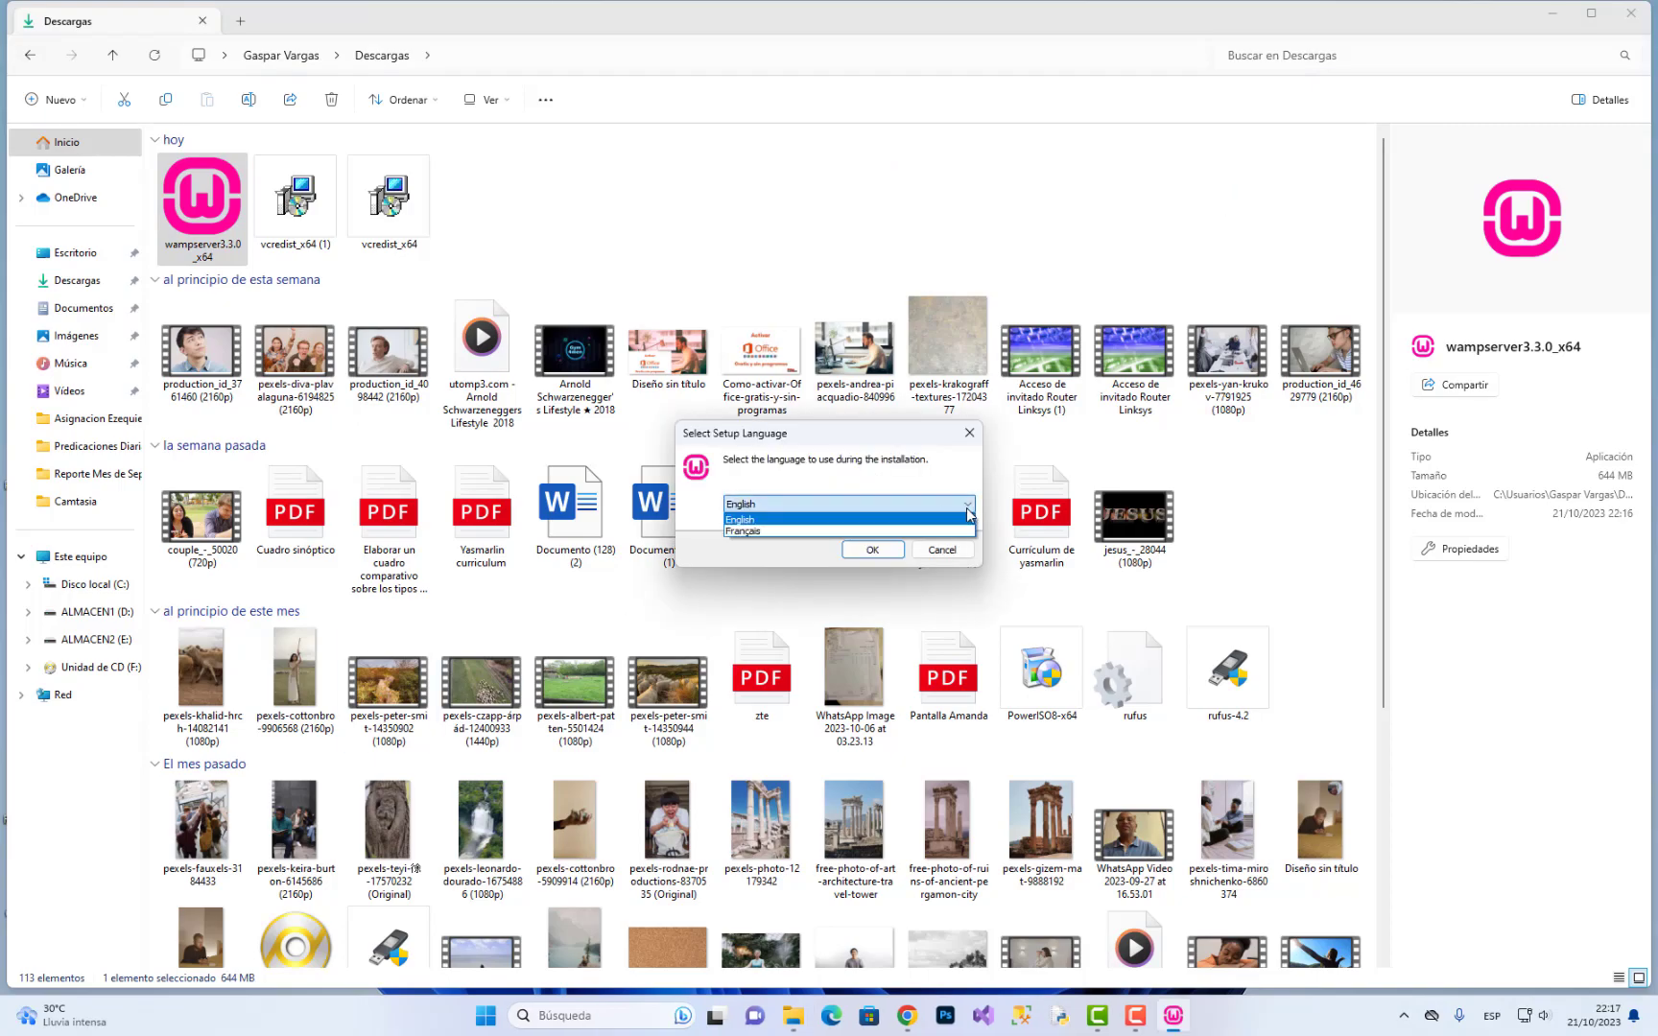
pyautogui.click(959, 519)
pyautogui.click(872, 549)
pyautogui.click(613, 619)
pyautogui.click(975, 679)
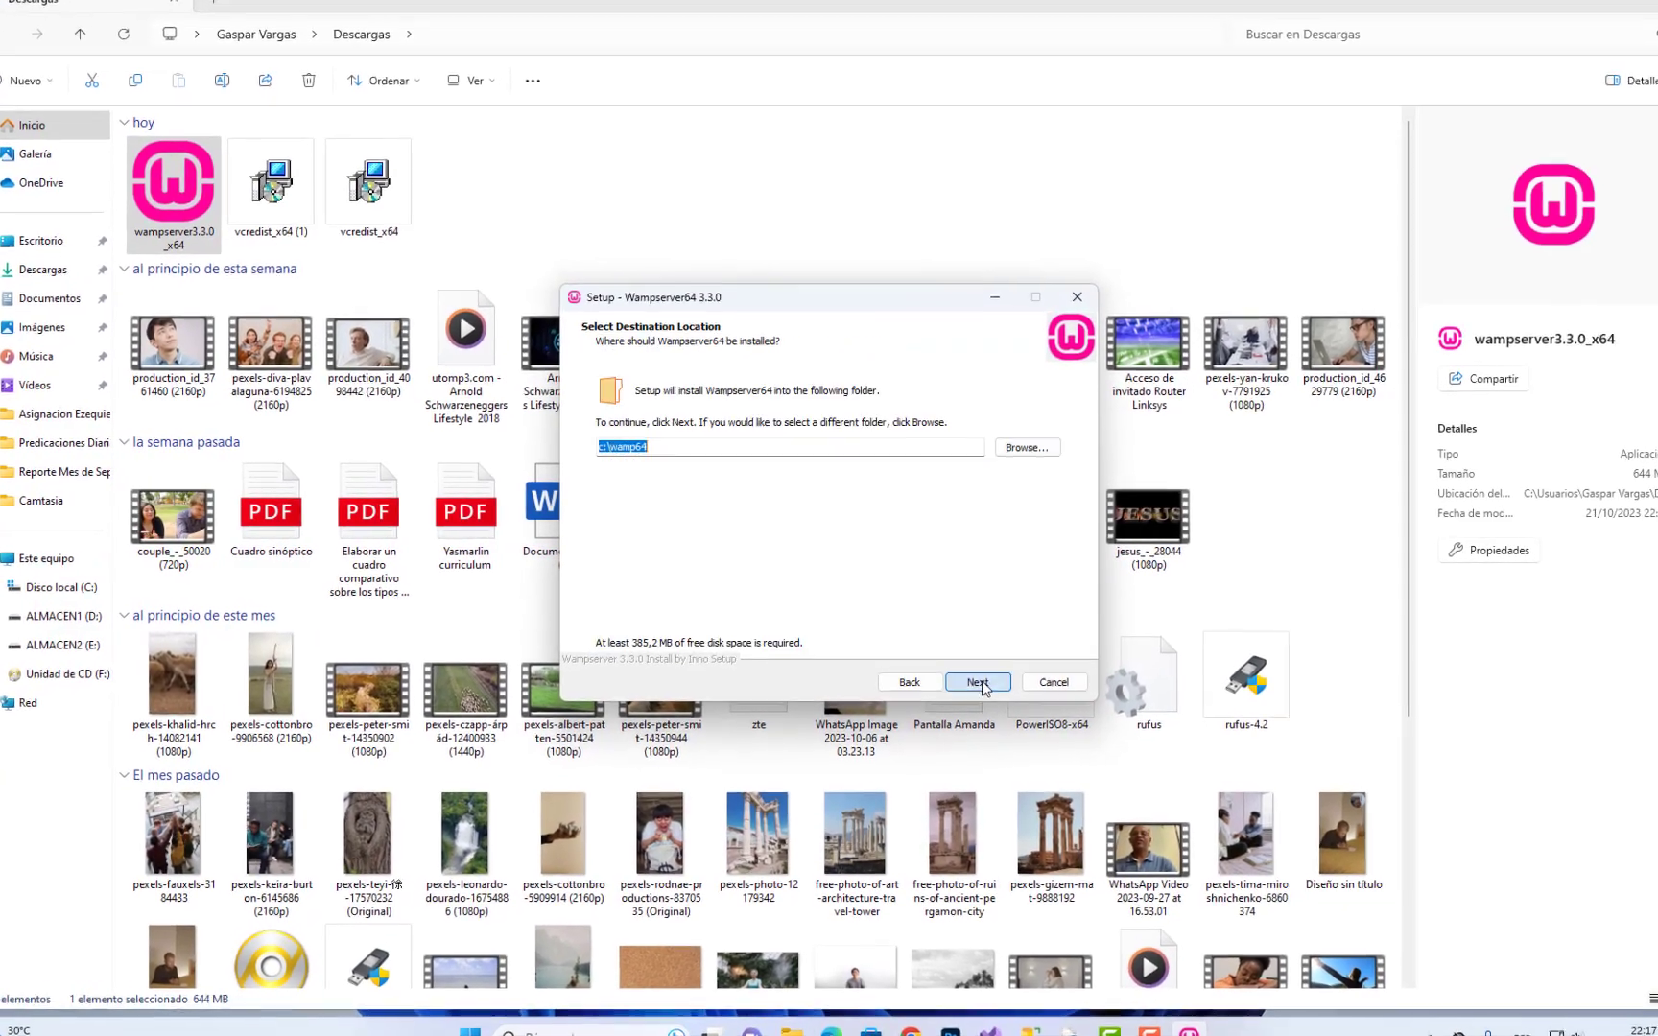
pyautogui.click(978, 682)
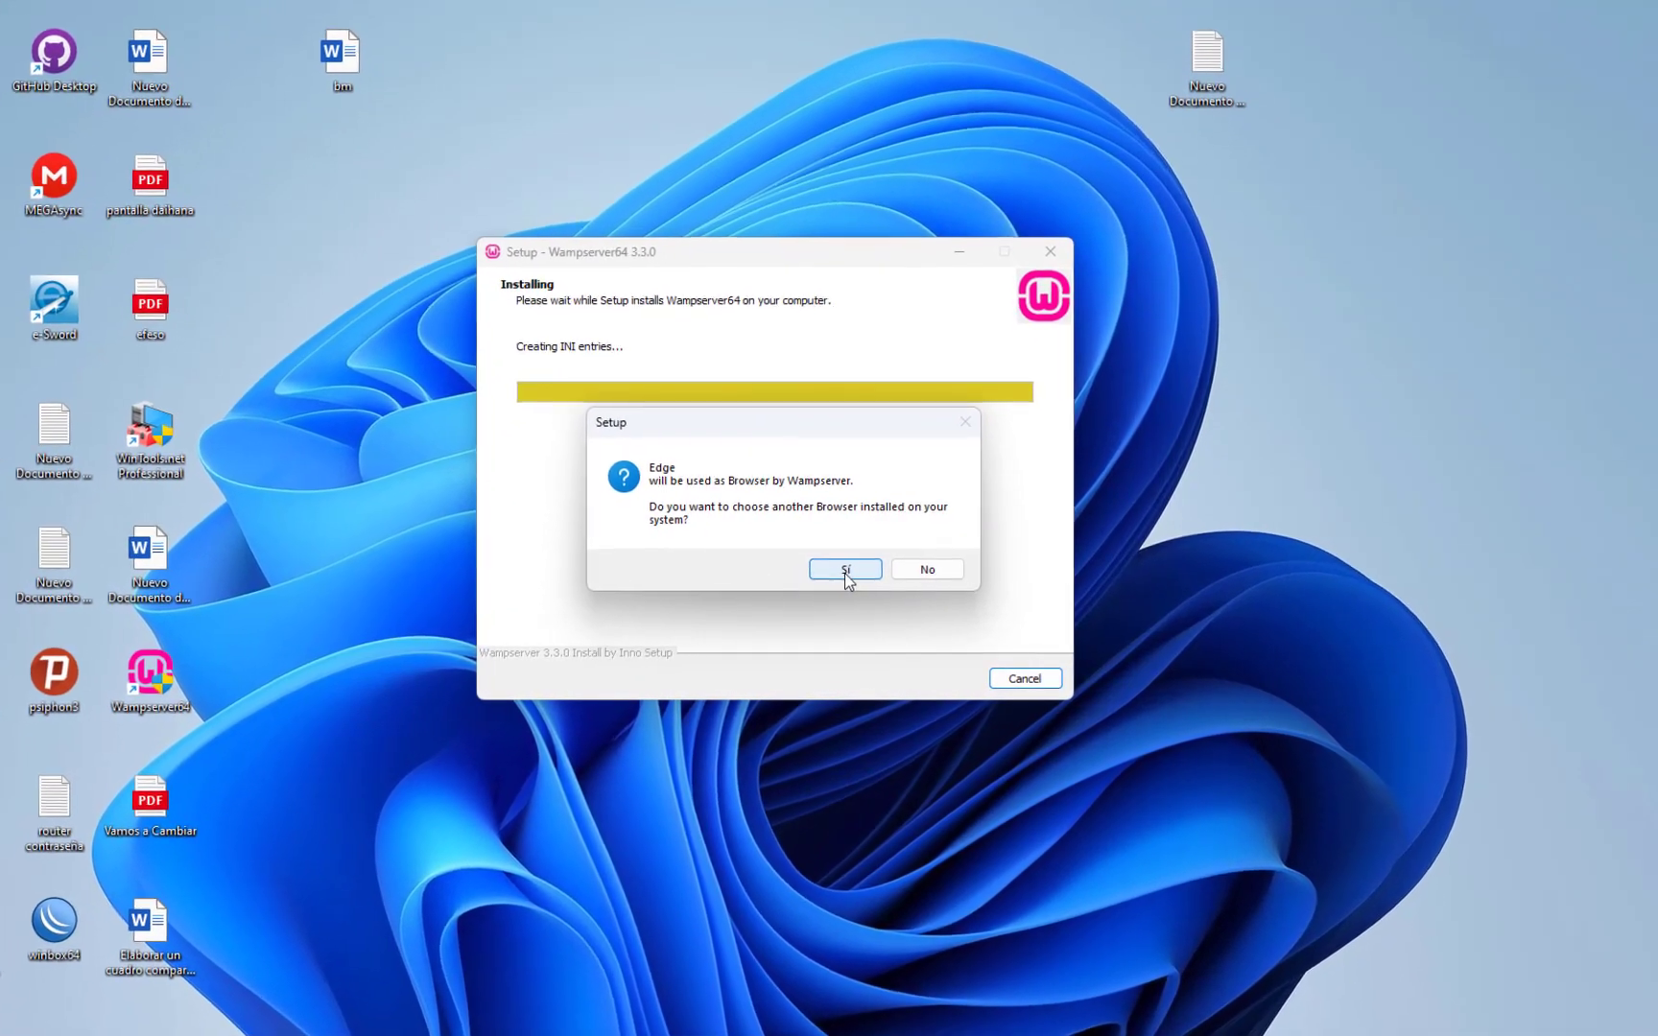
# Keep Edge as Wampserver's browser and Notepad as its text editor by cancelling both file choosers, and finish the setup.
pyautogui.click(846, 570)
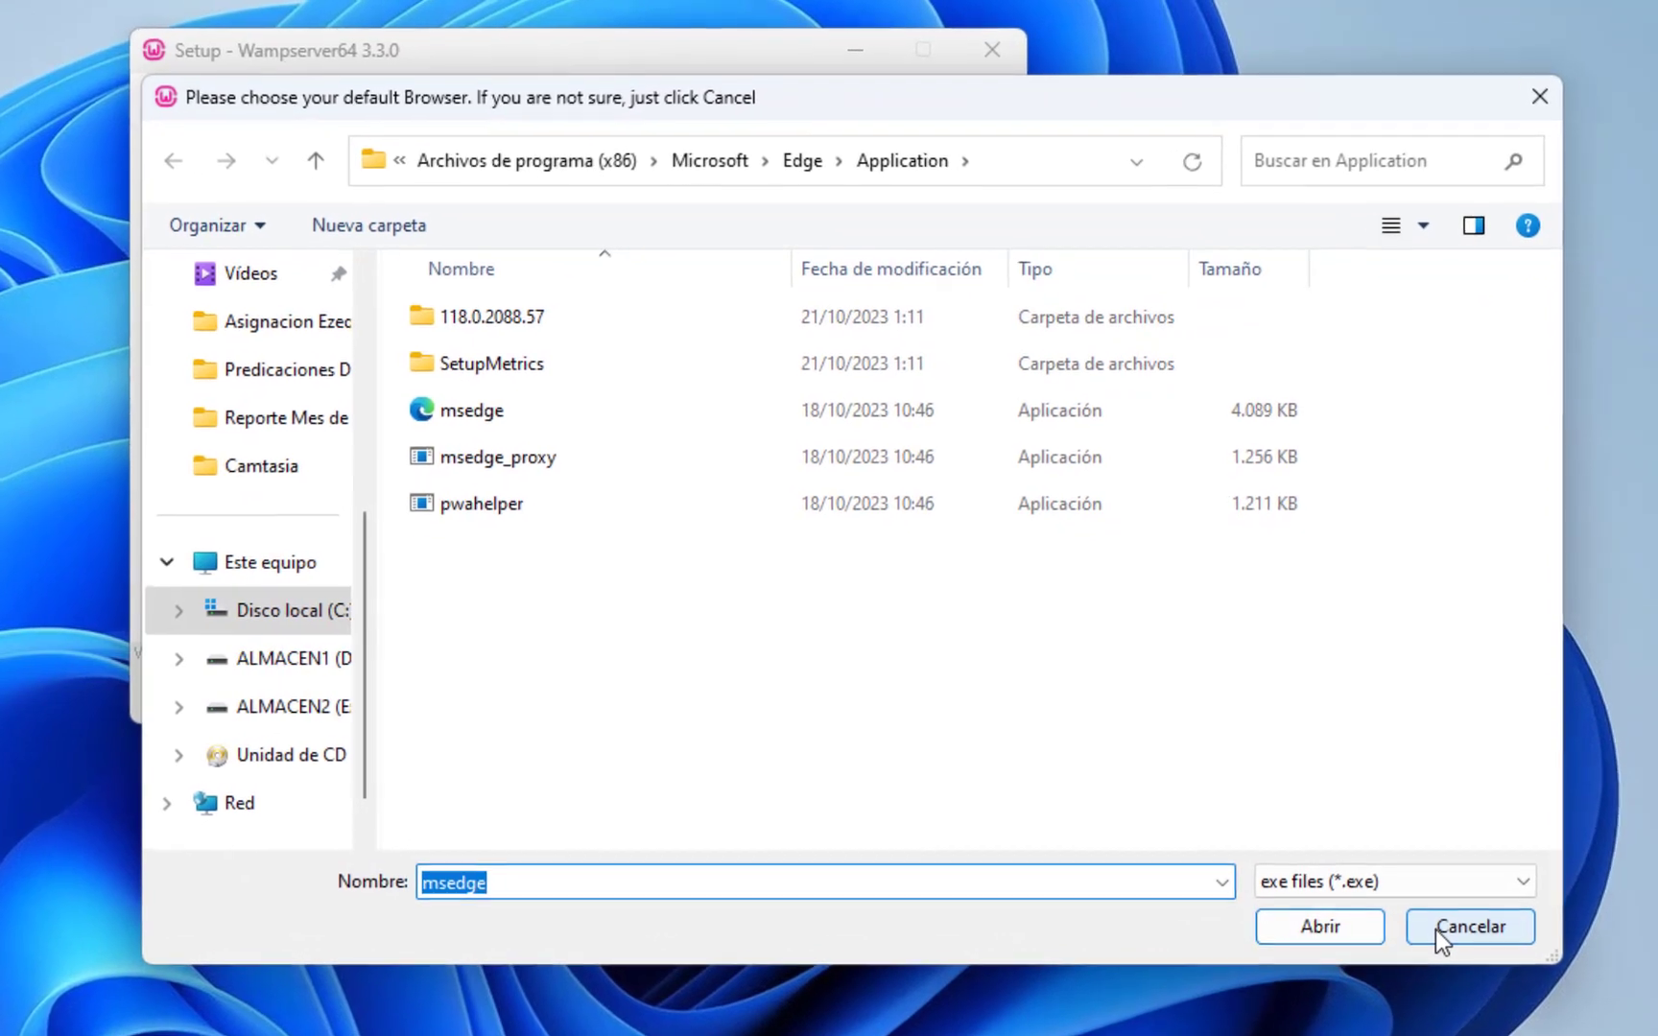
pyautogui.click(1439, 932)
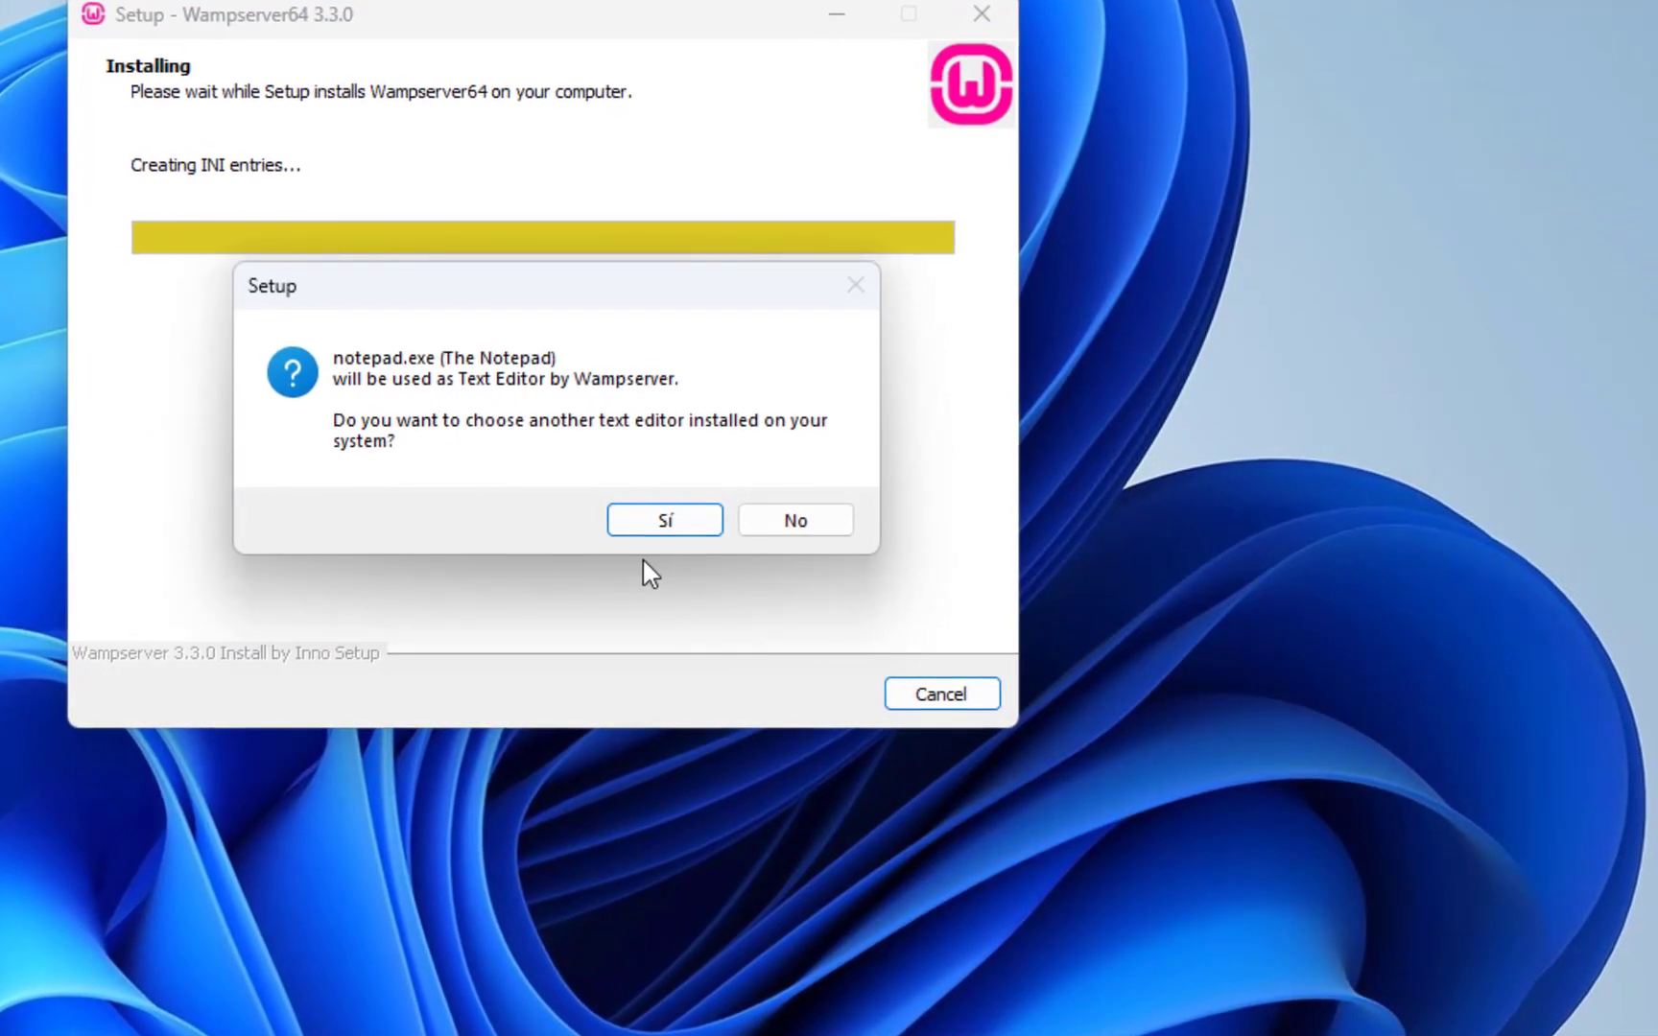
pyautogui.click(654, 534)
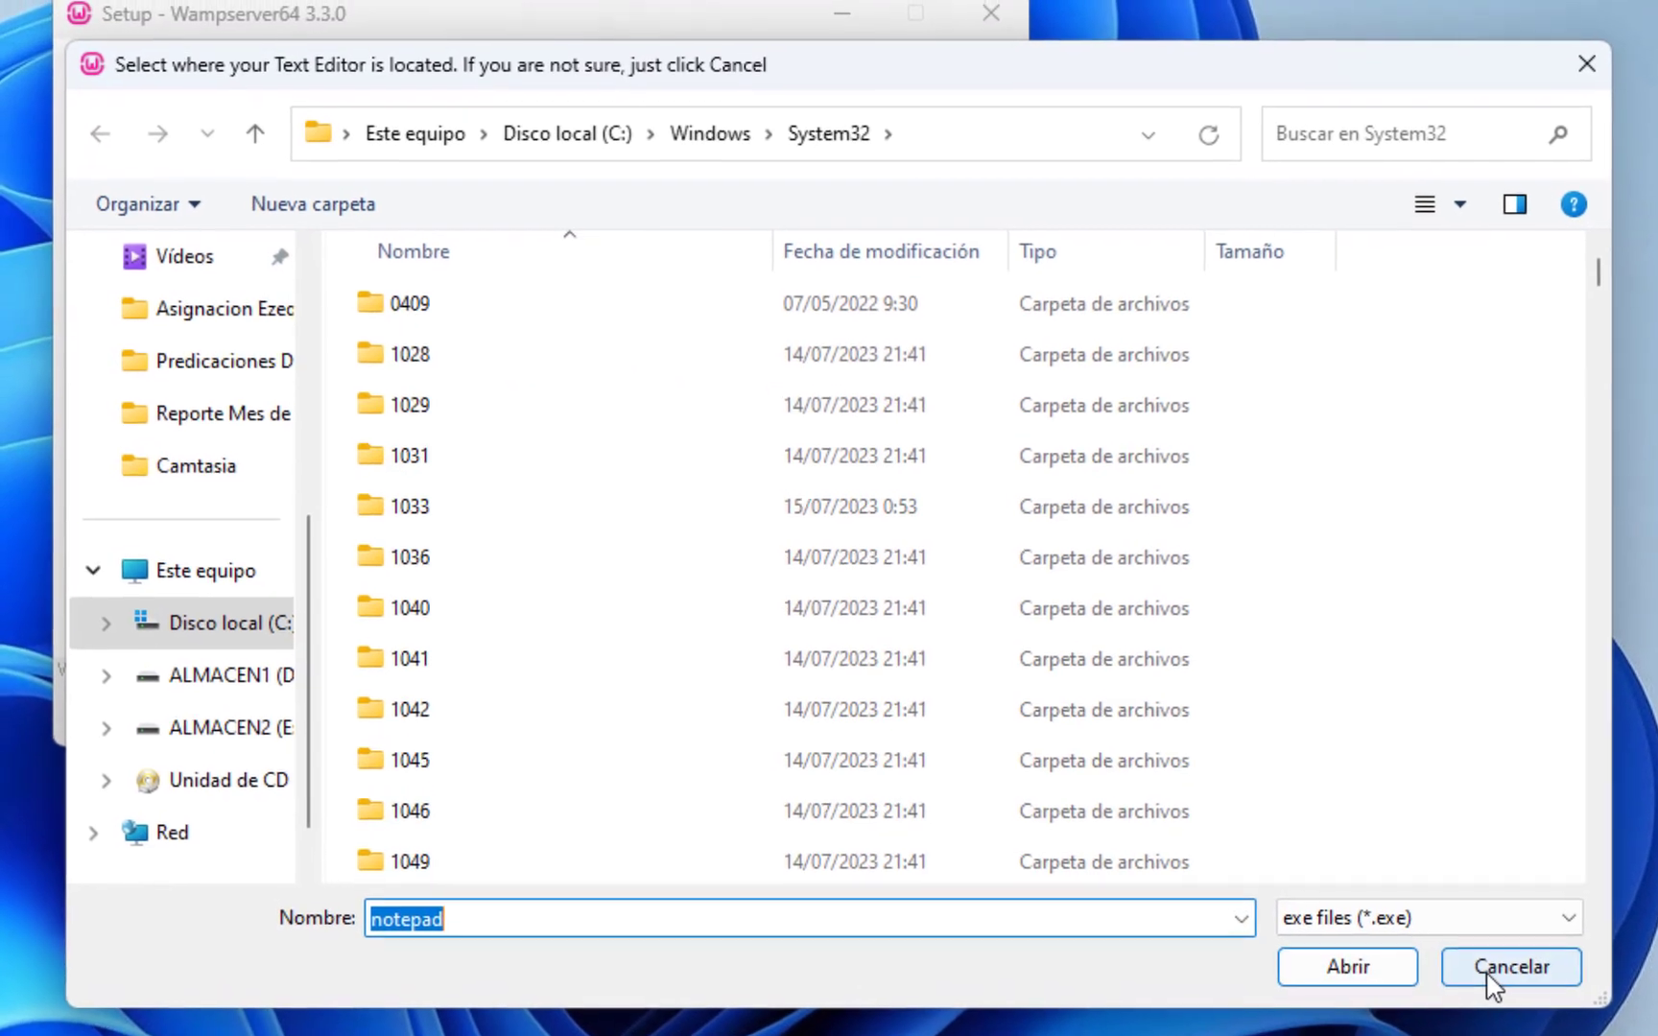
pyautogui.click(1488, 951)
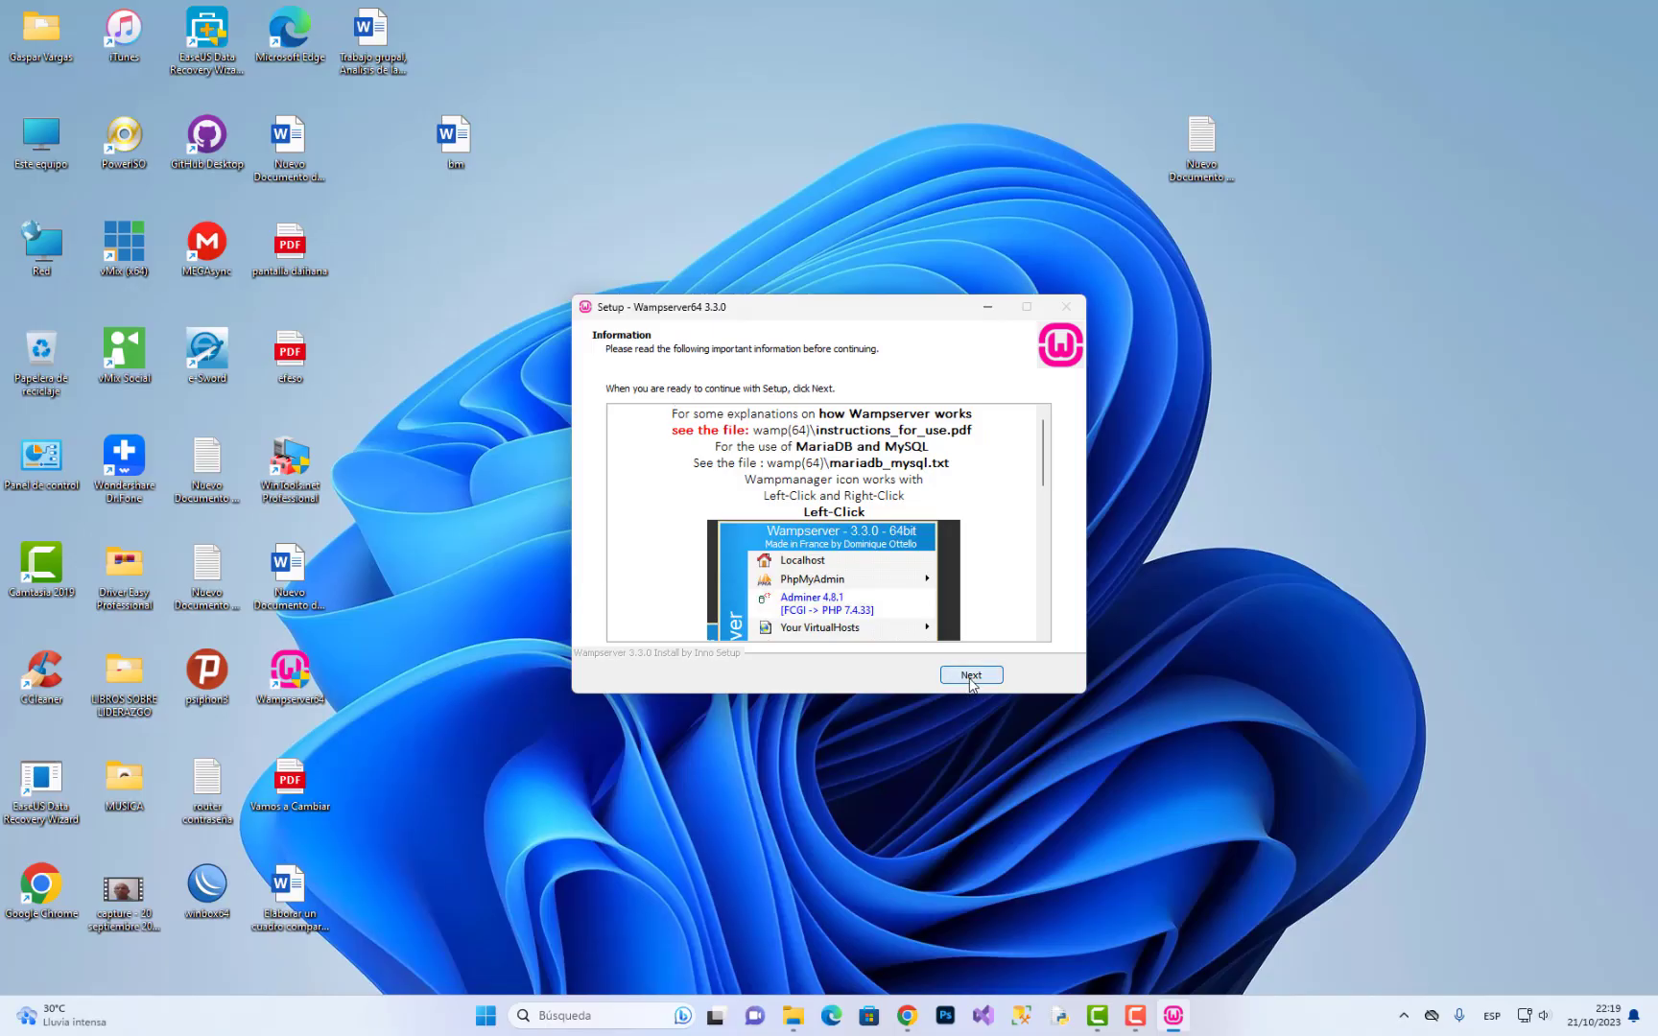
pyautogui.click(971, 675)
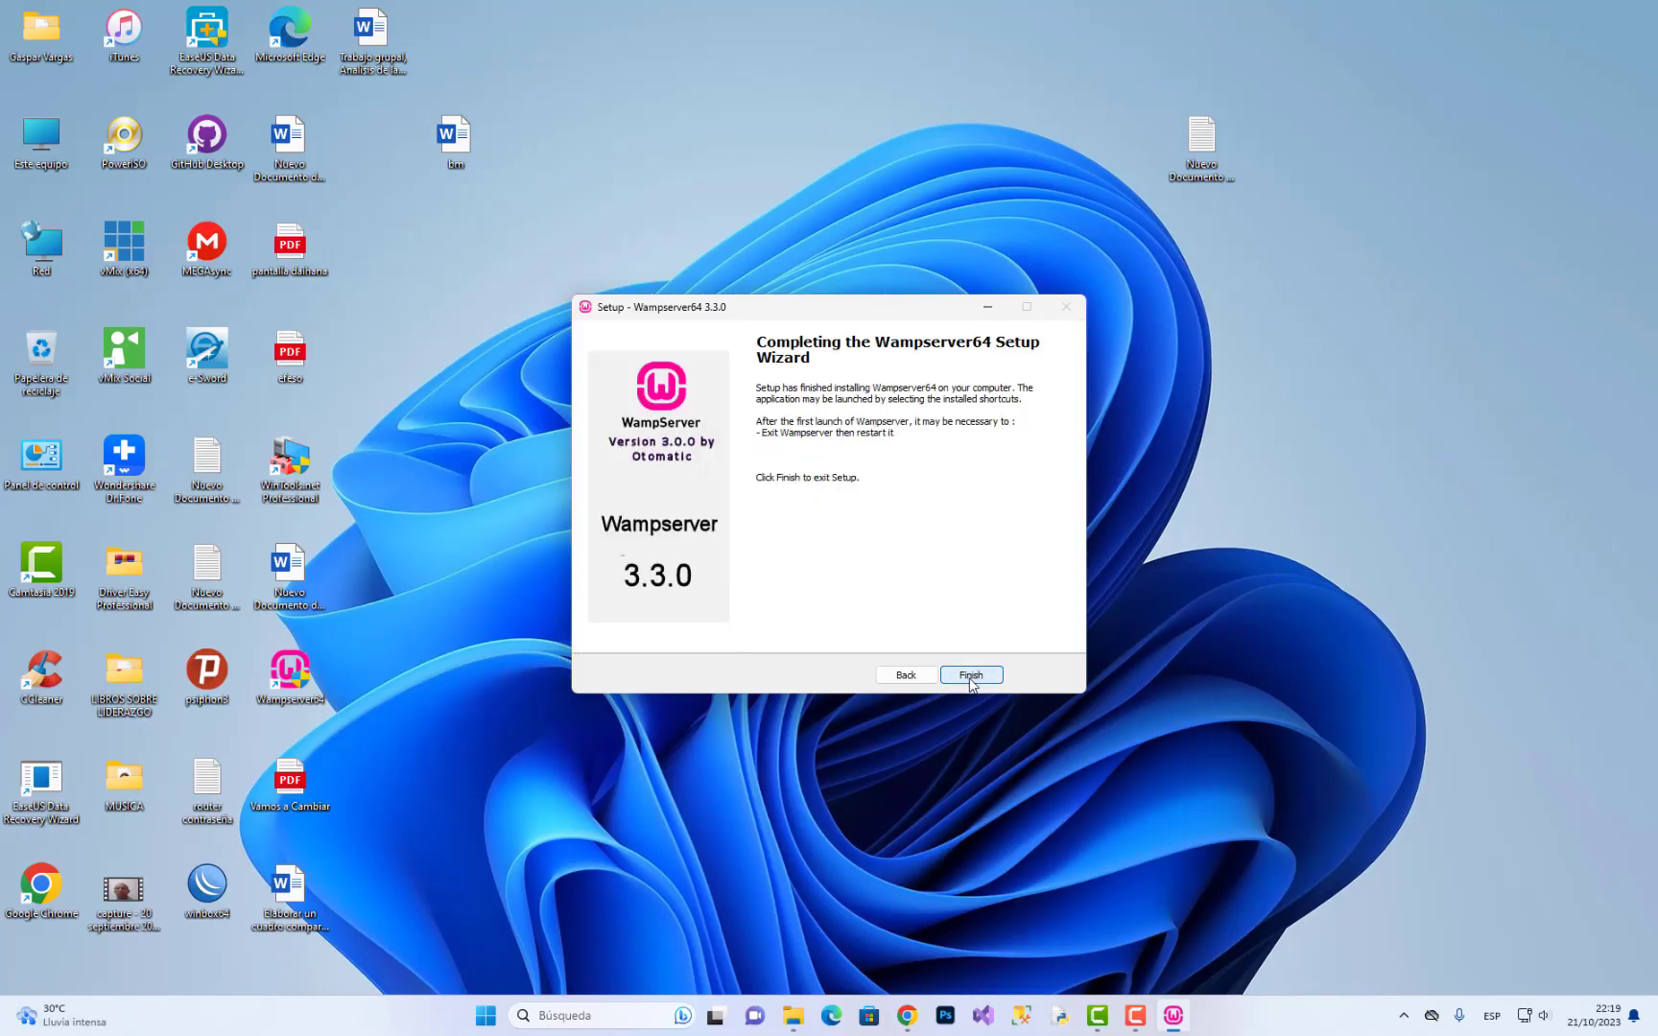
pyautogui.click(971, 675)
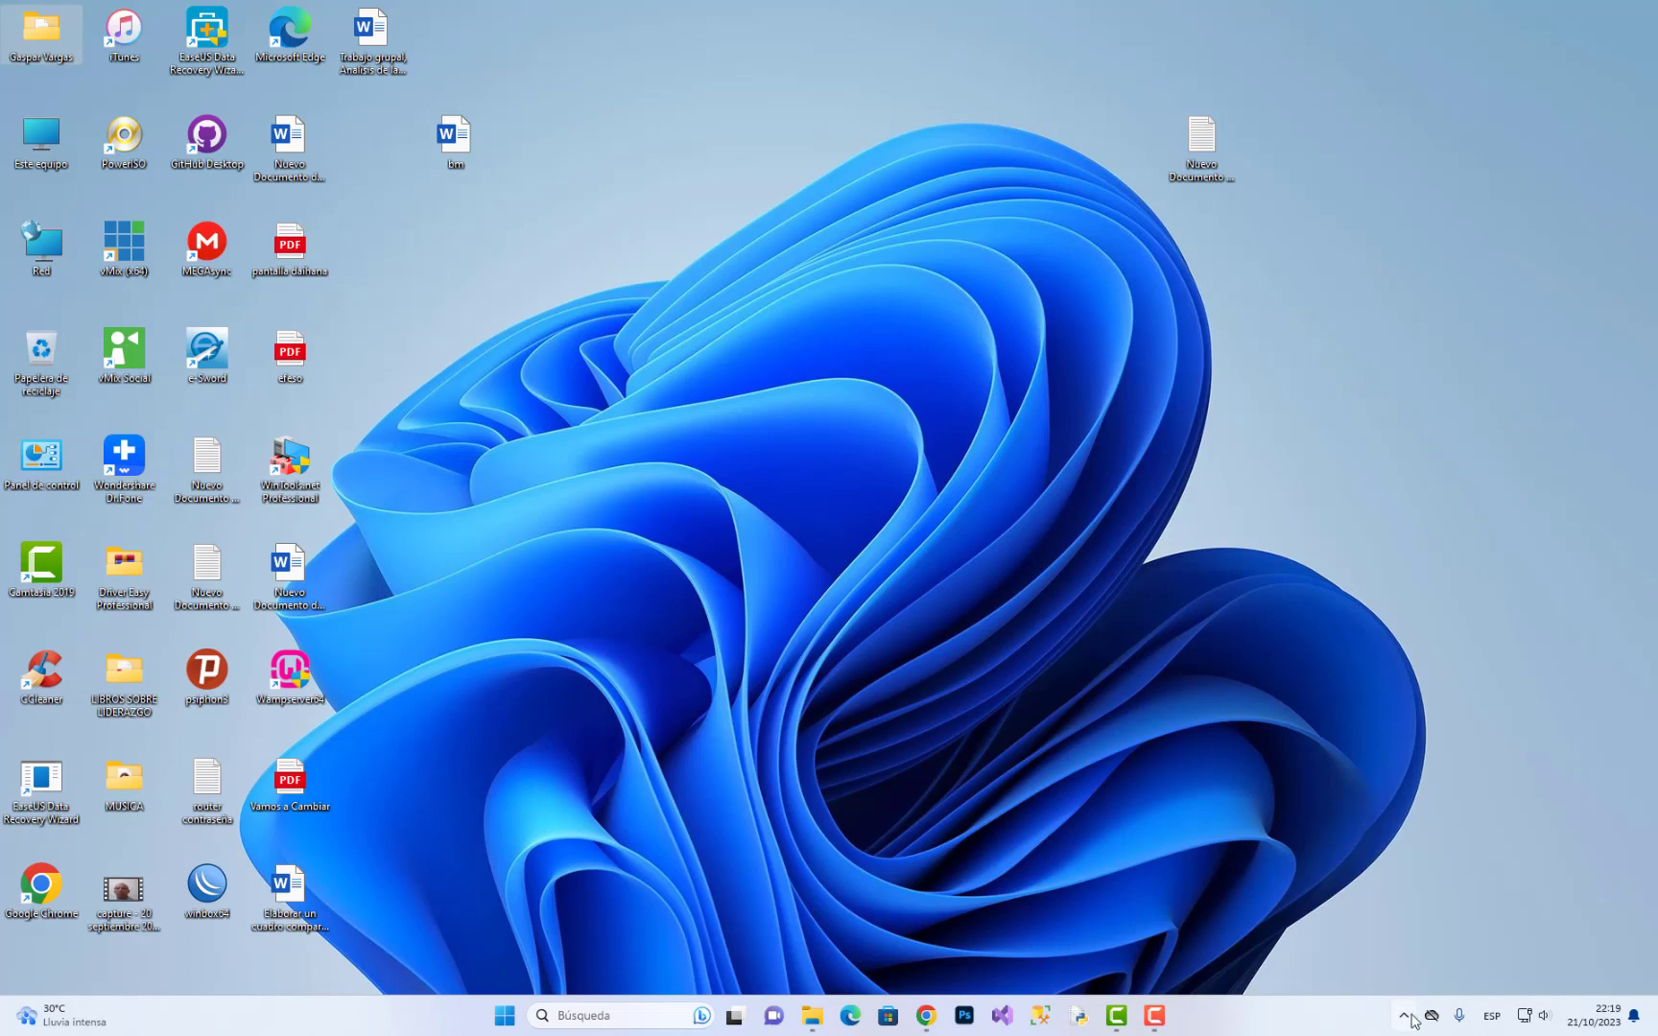
# Look through the hidden notification icons and start Wampserver64 from its desktop shortcut.
pyautogui.click(1404, 1017)
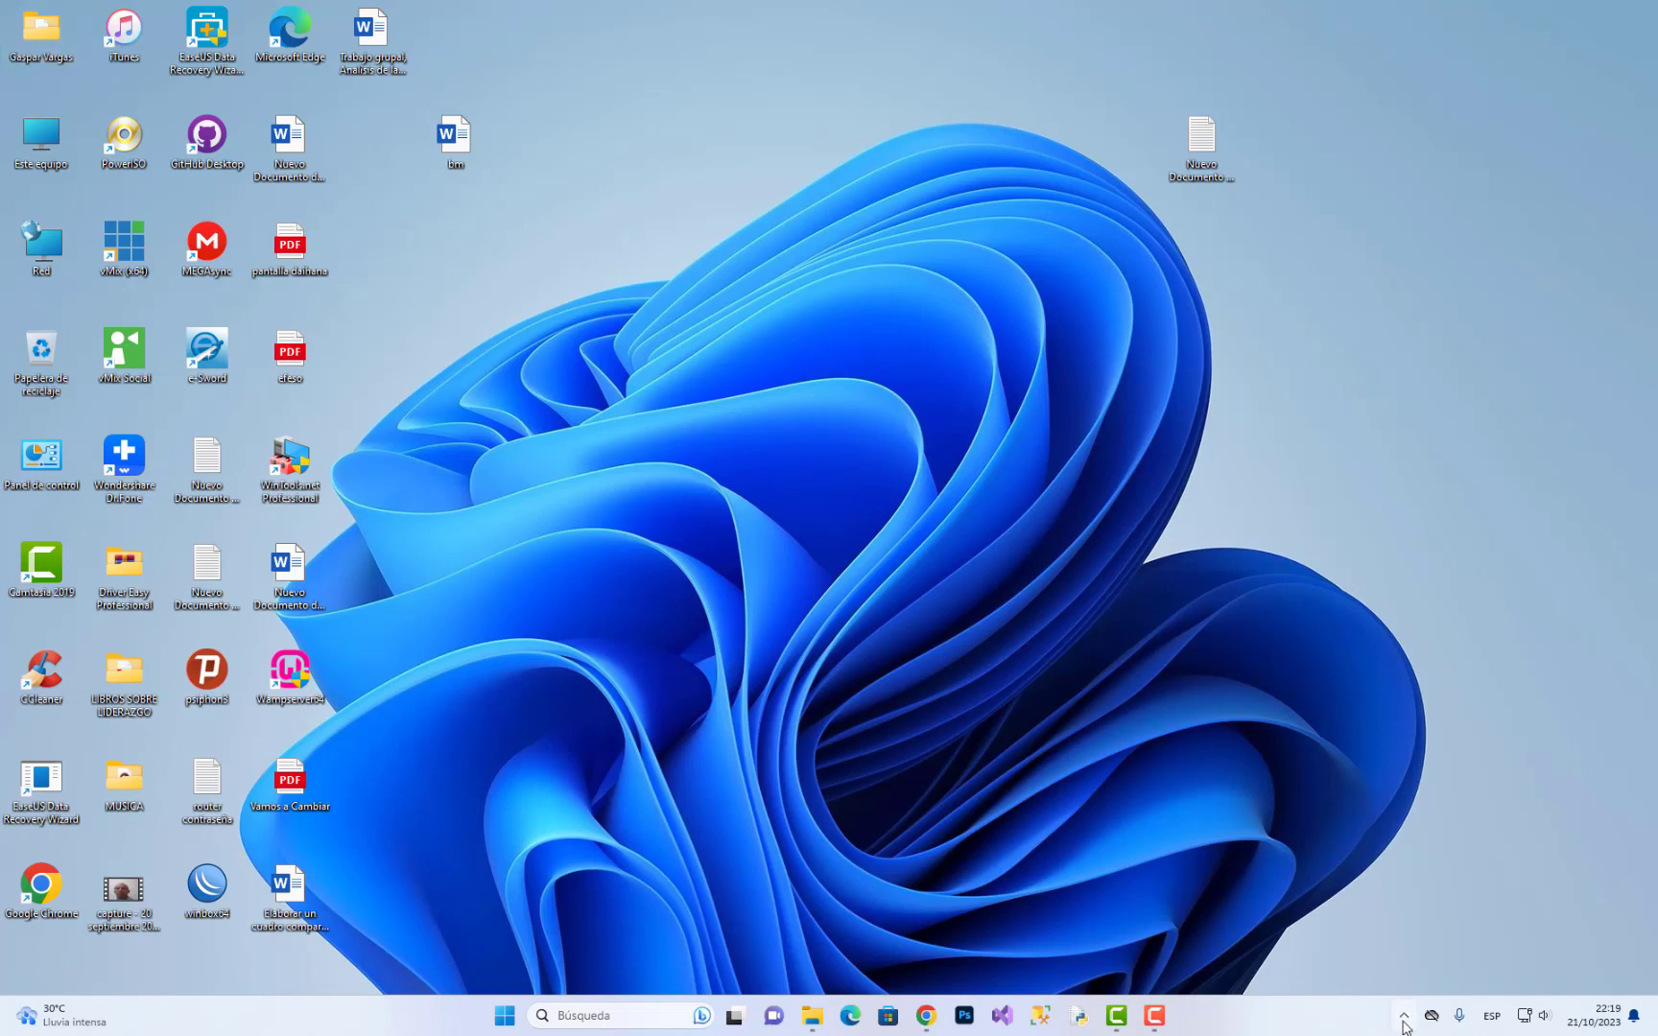
pyautogui.click(1377, 482)
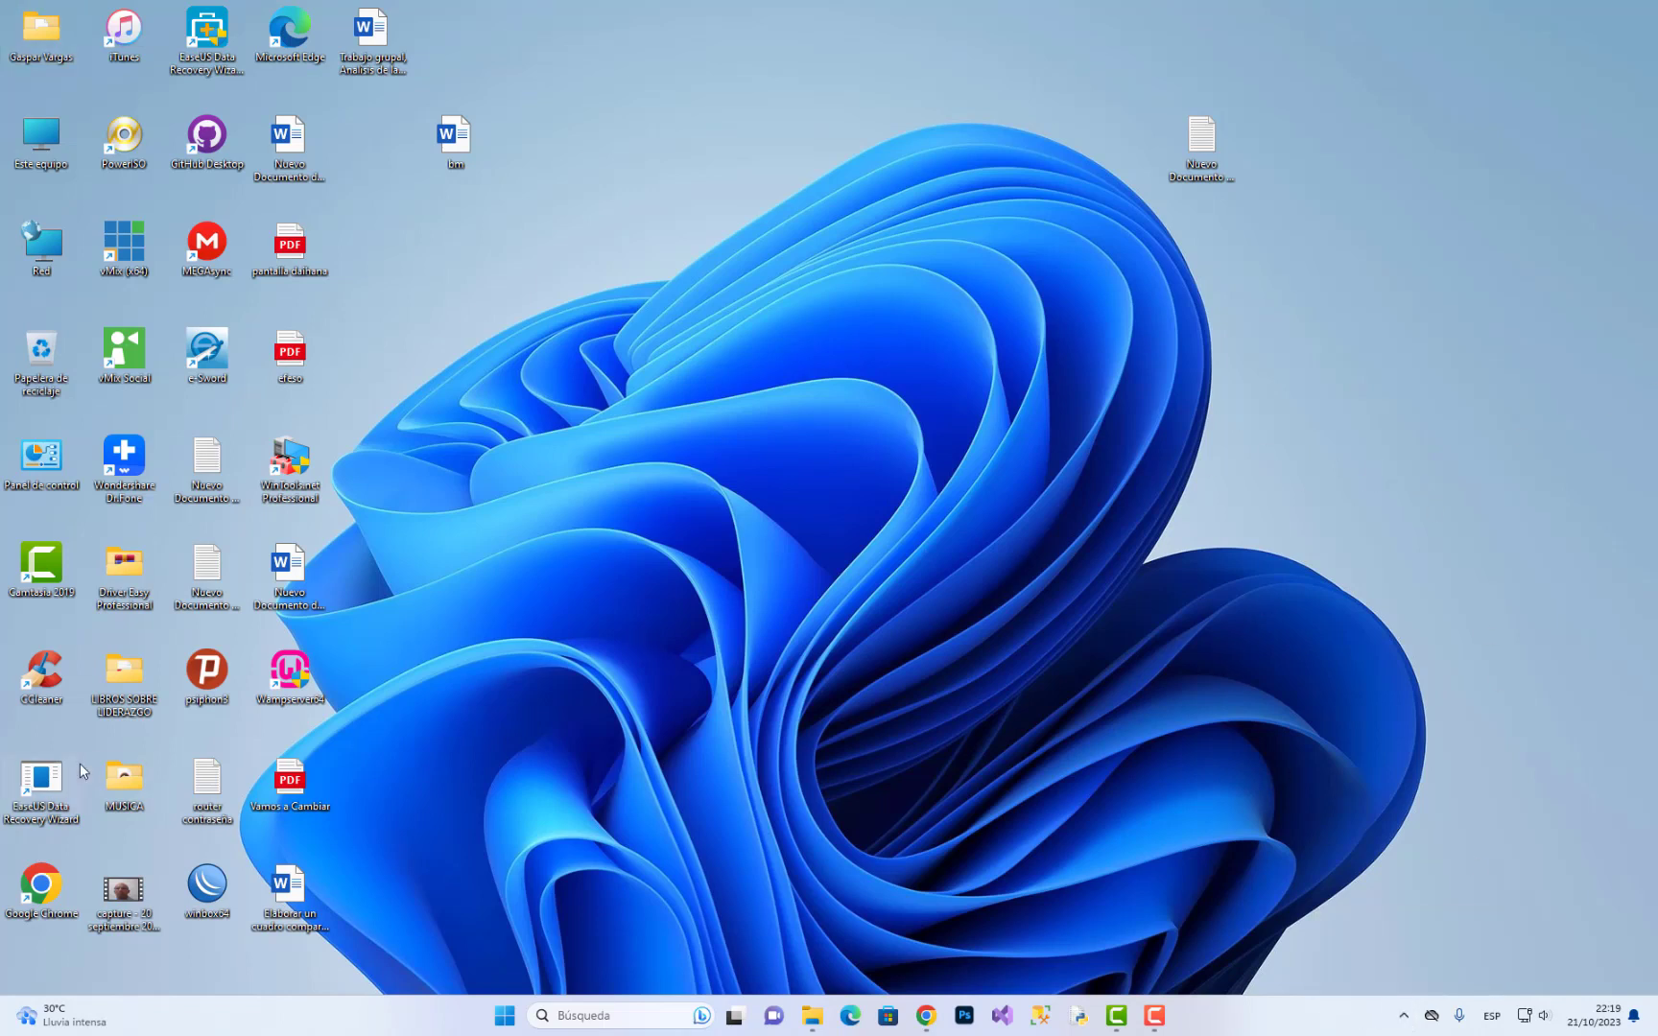
pyautogui.doubleClick(289, 675)
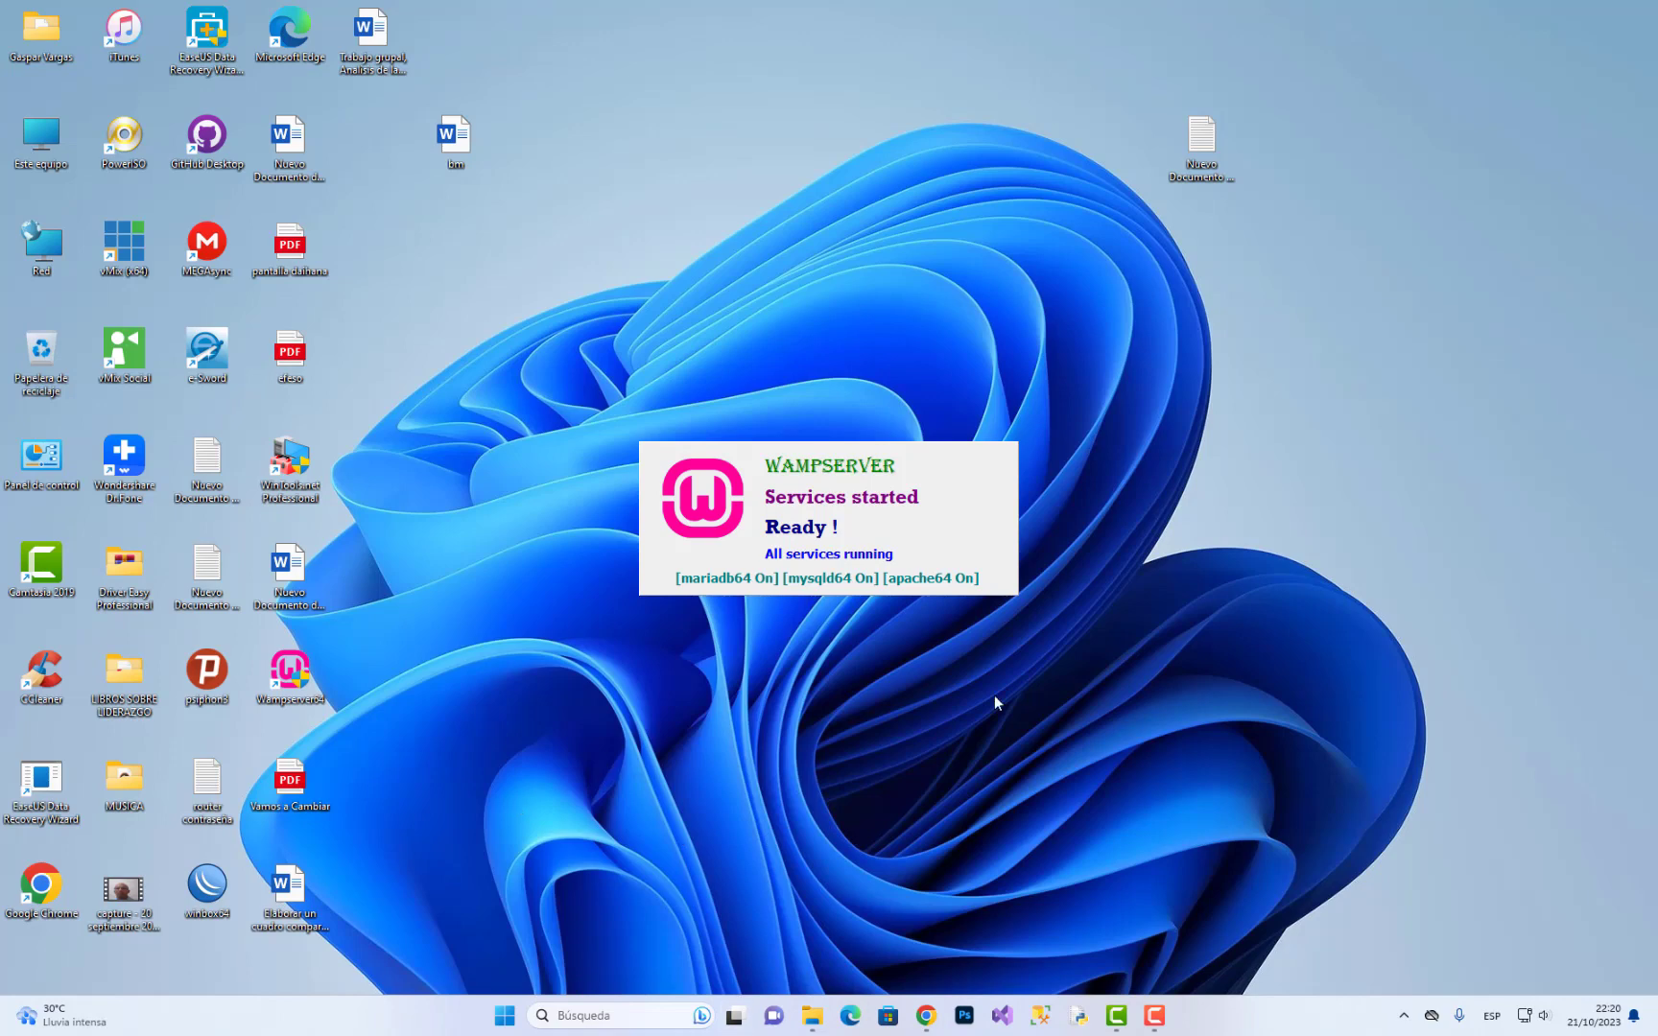
# Check the Wampserver service status among the hidden notification icons and open its menu containing Language, Wamp Settings and Tools.
pyautogui.click(1403, 1015)
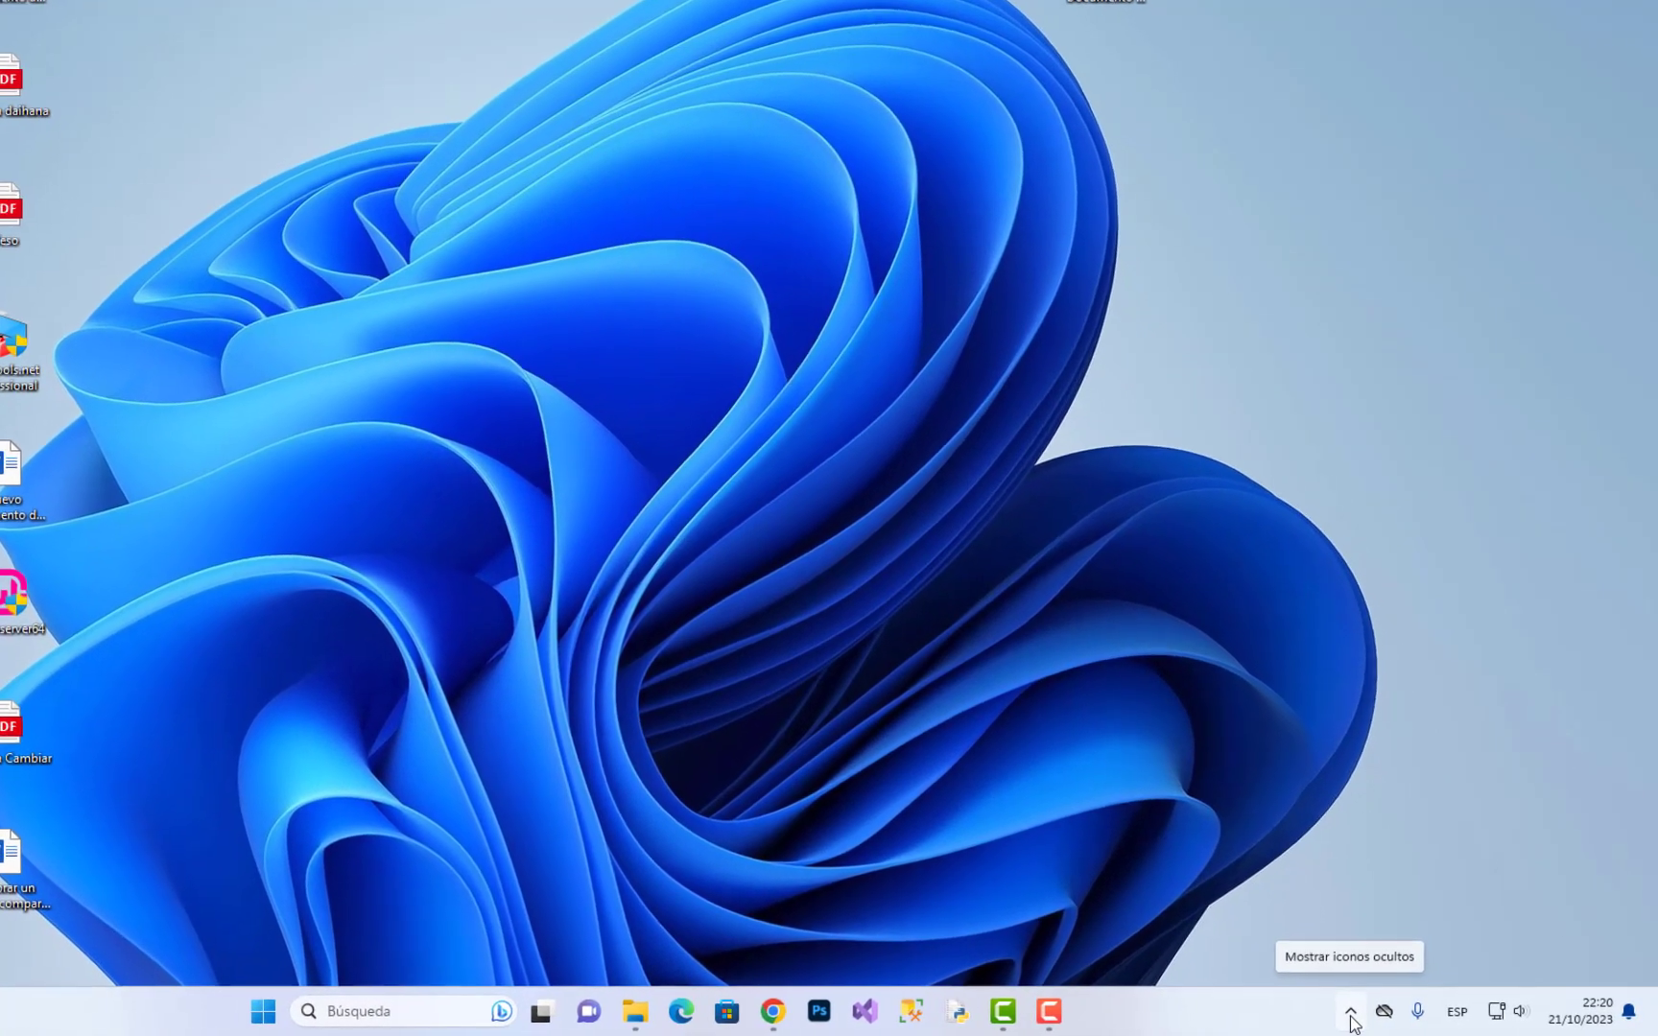
pyautogui.click(1359, 1015)
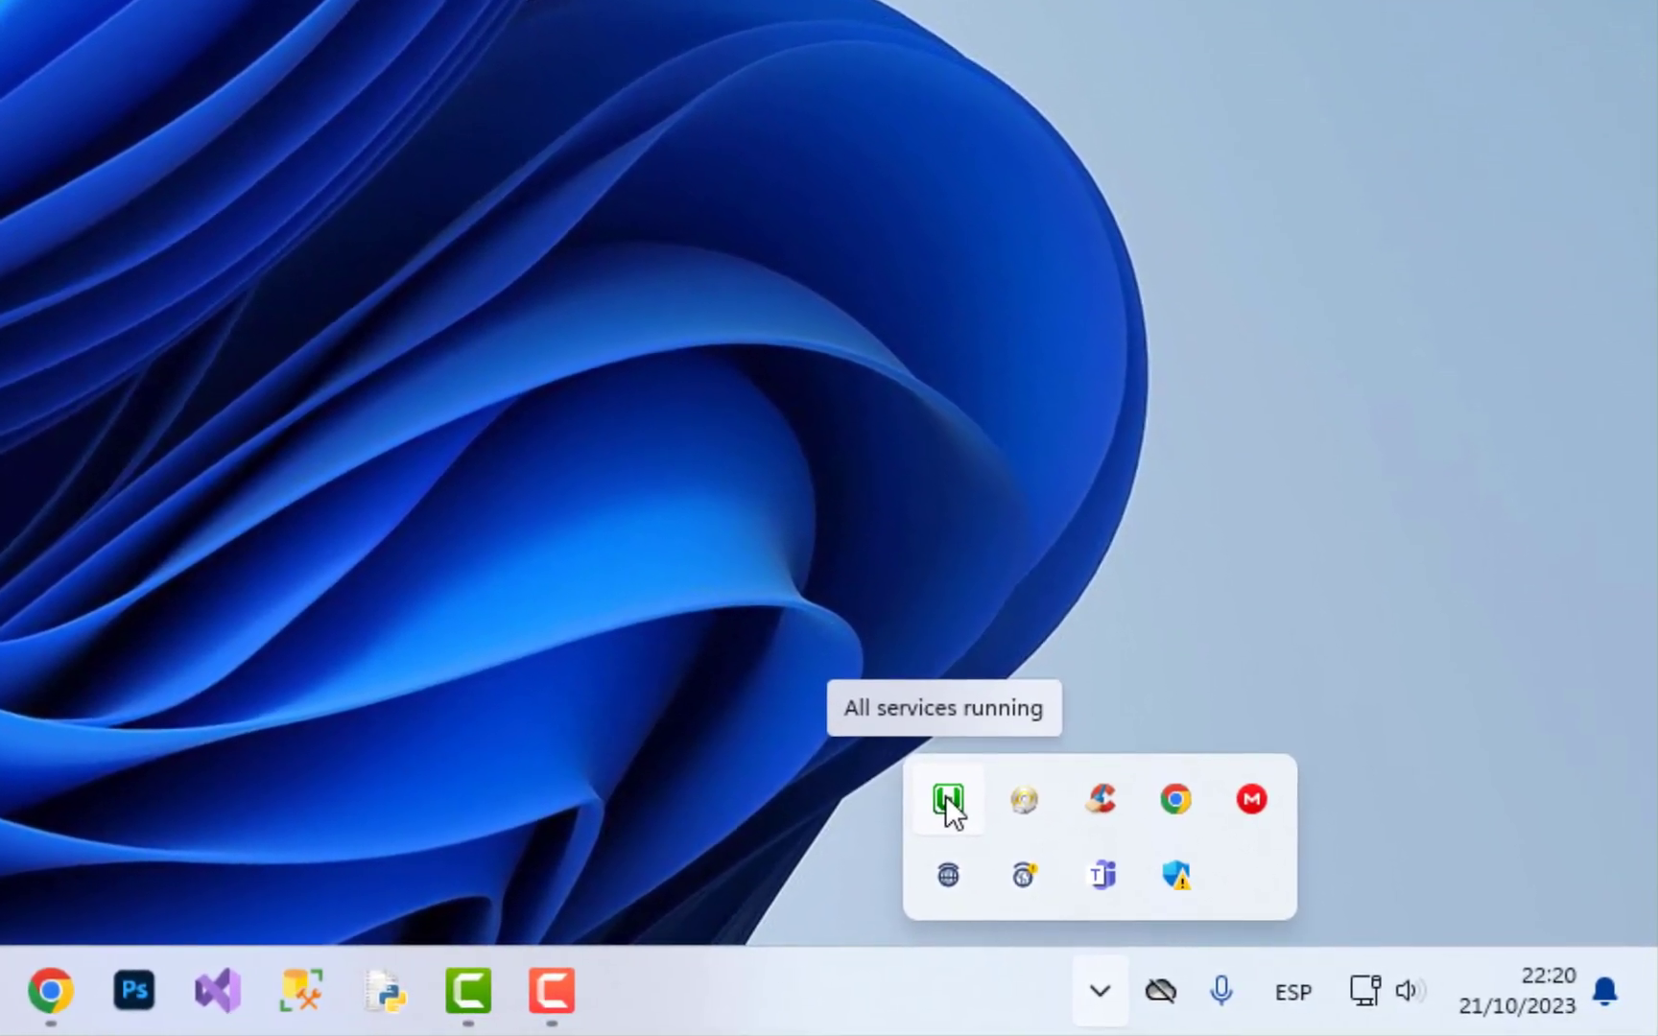
pyautogui.click(951, 800)
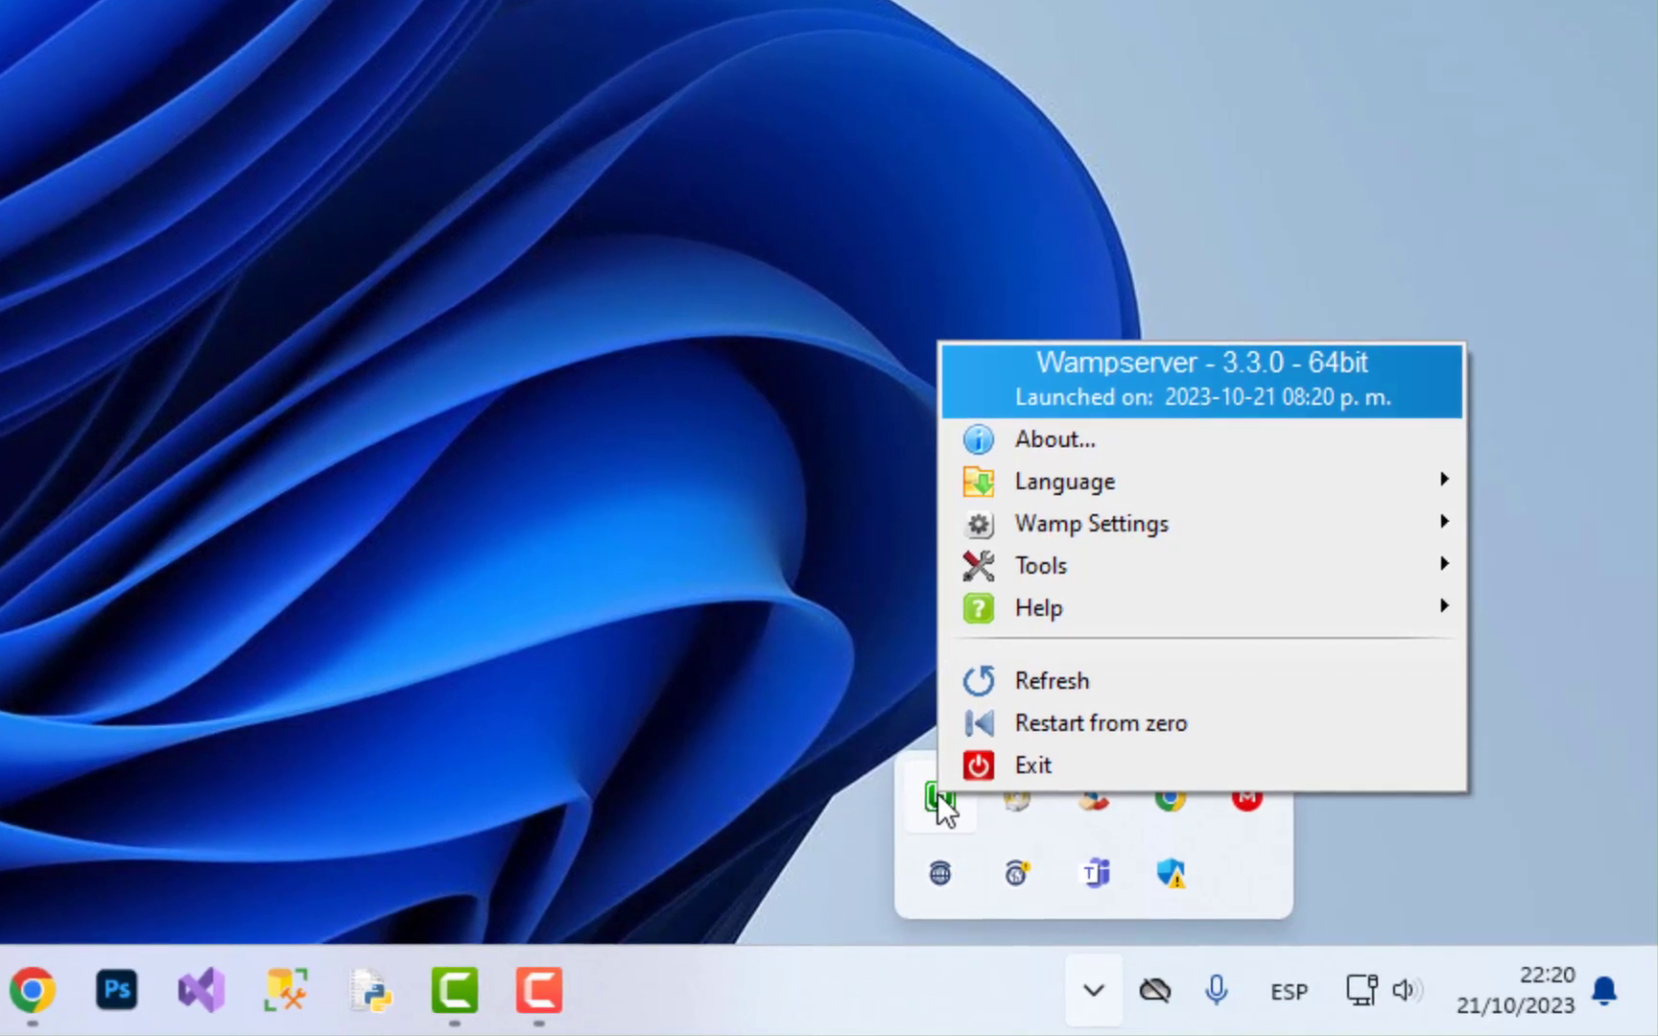